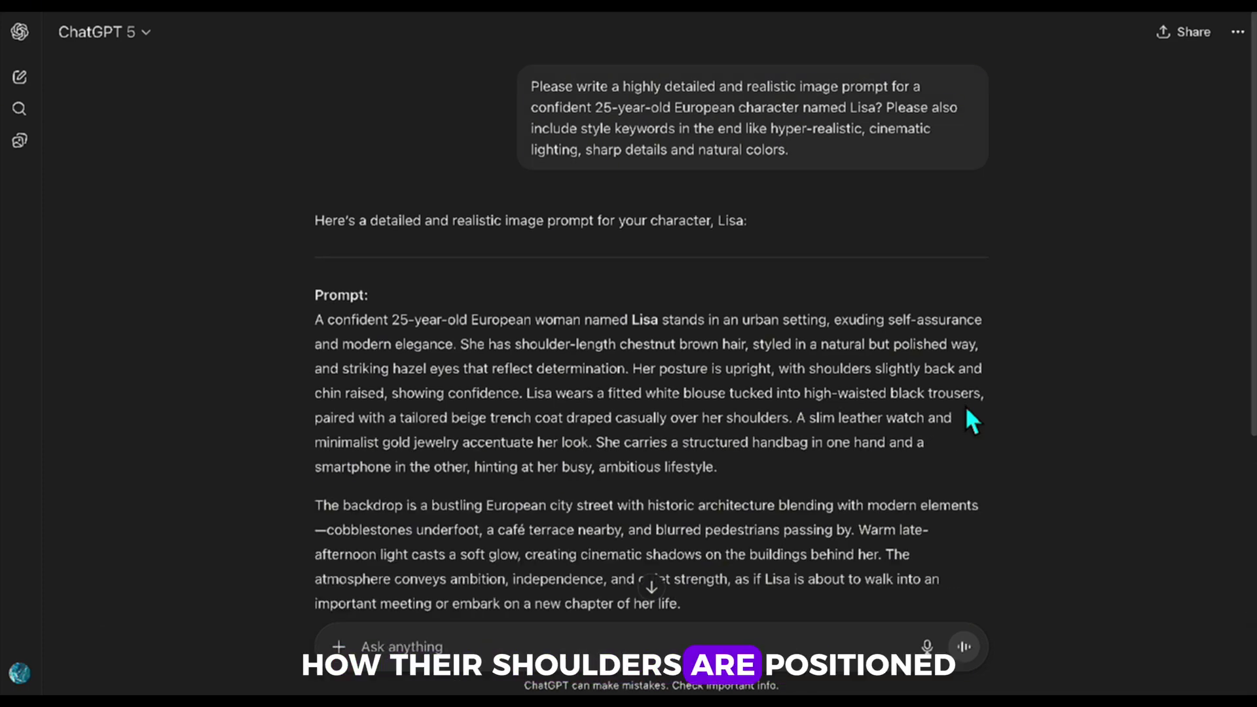
Step: Scroll through ChatGPT's detailed Lisa prompt down to the closing style keywords
scroll(967, 411, down, 1)
scroll(966, 411, down, 1)
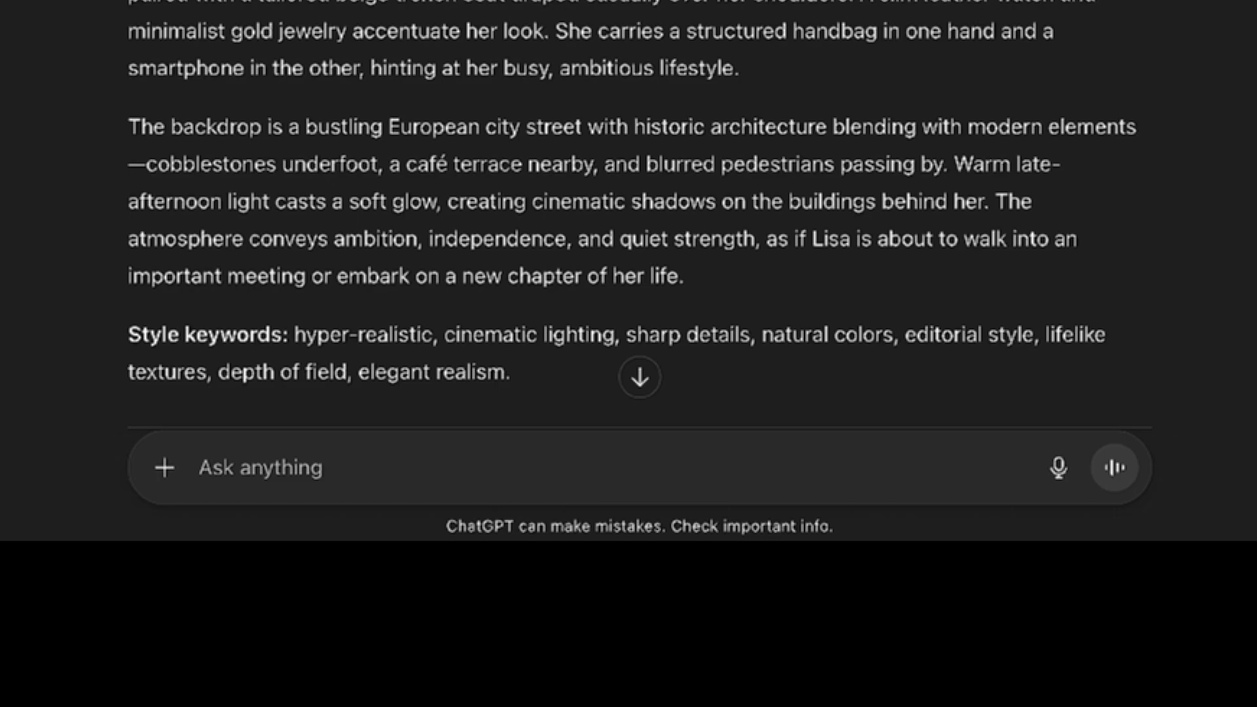
Step: Ask ChatGPT to 'write thes in one paragraph' to merge the Lisa prompt
text(write th)
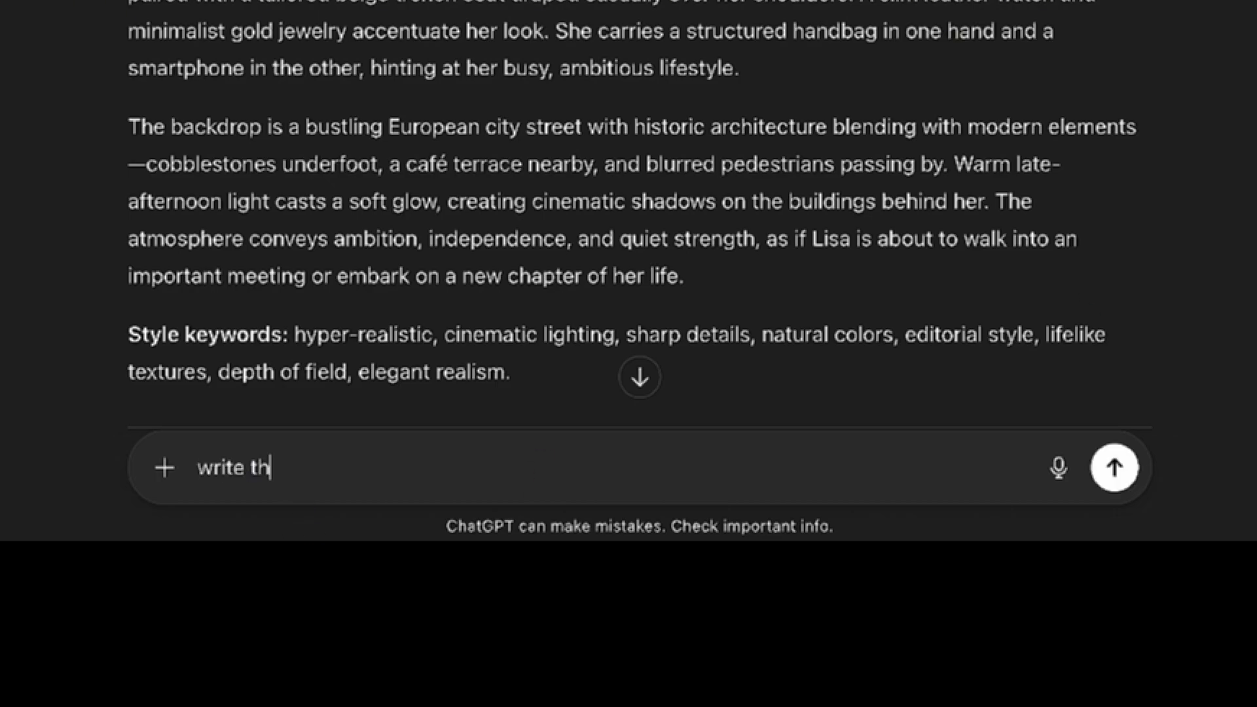
text(es in one paragr)
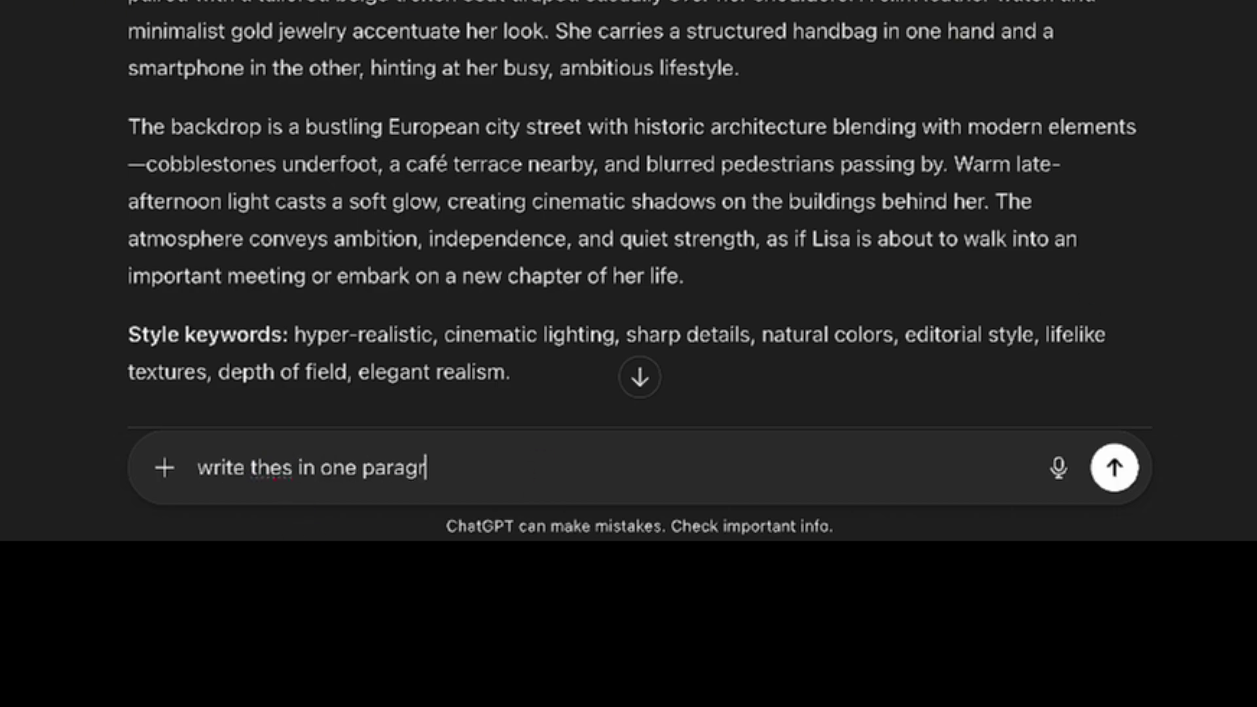
text(aph)
key(Return)
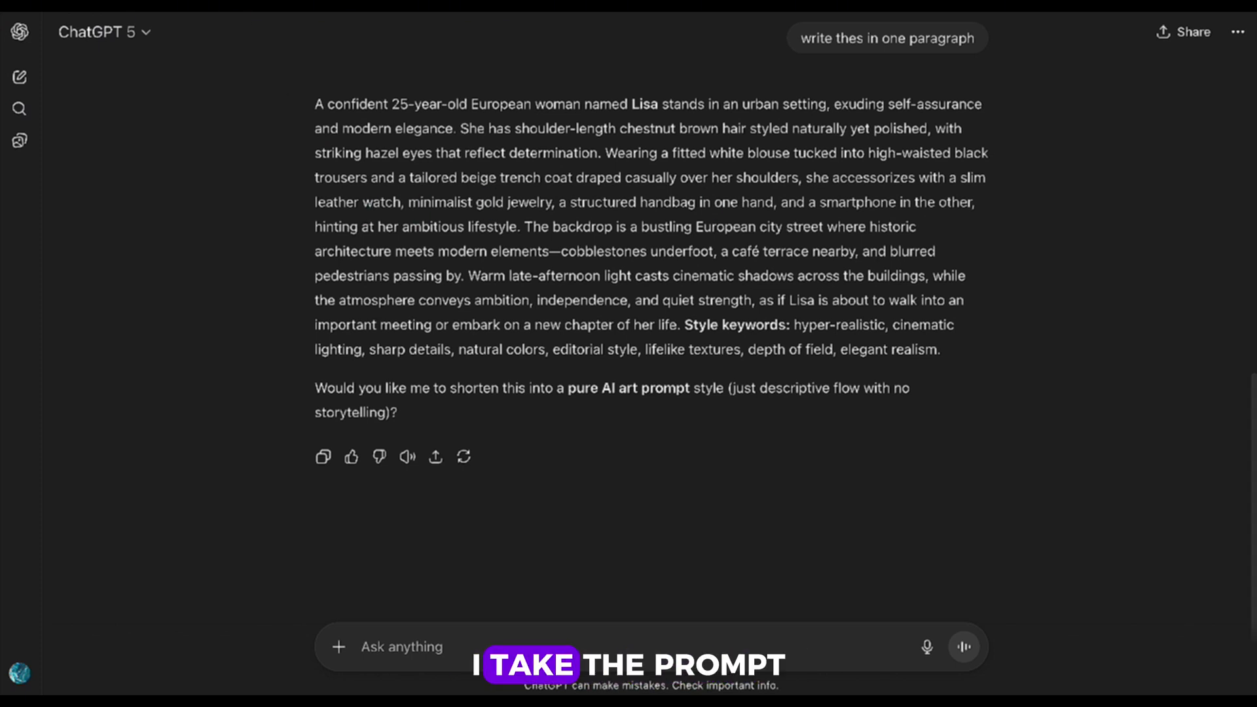
Step: Paste the one-paragraph Lisa prompt into ImageFX, generate street images, and dismiss the Whisk popup
triple_click(436, 169)
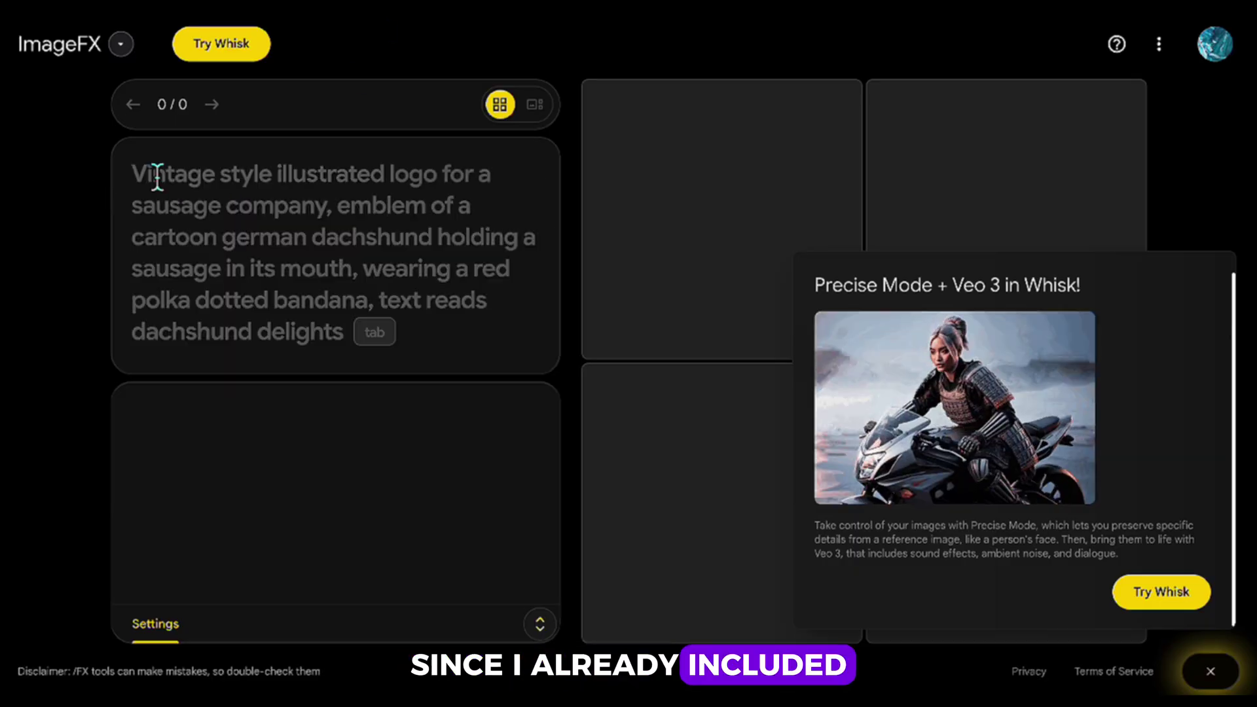
key(ctrl+v)
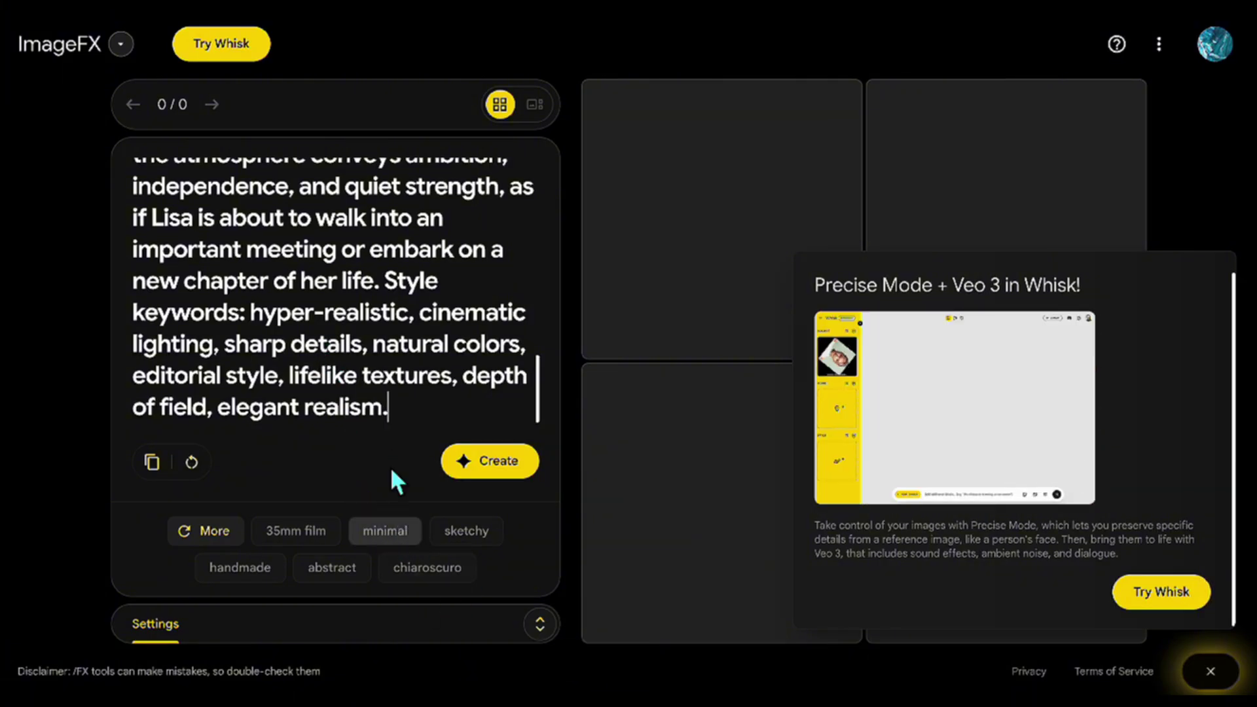
click(504, 477)
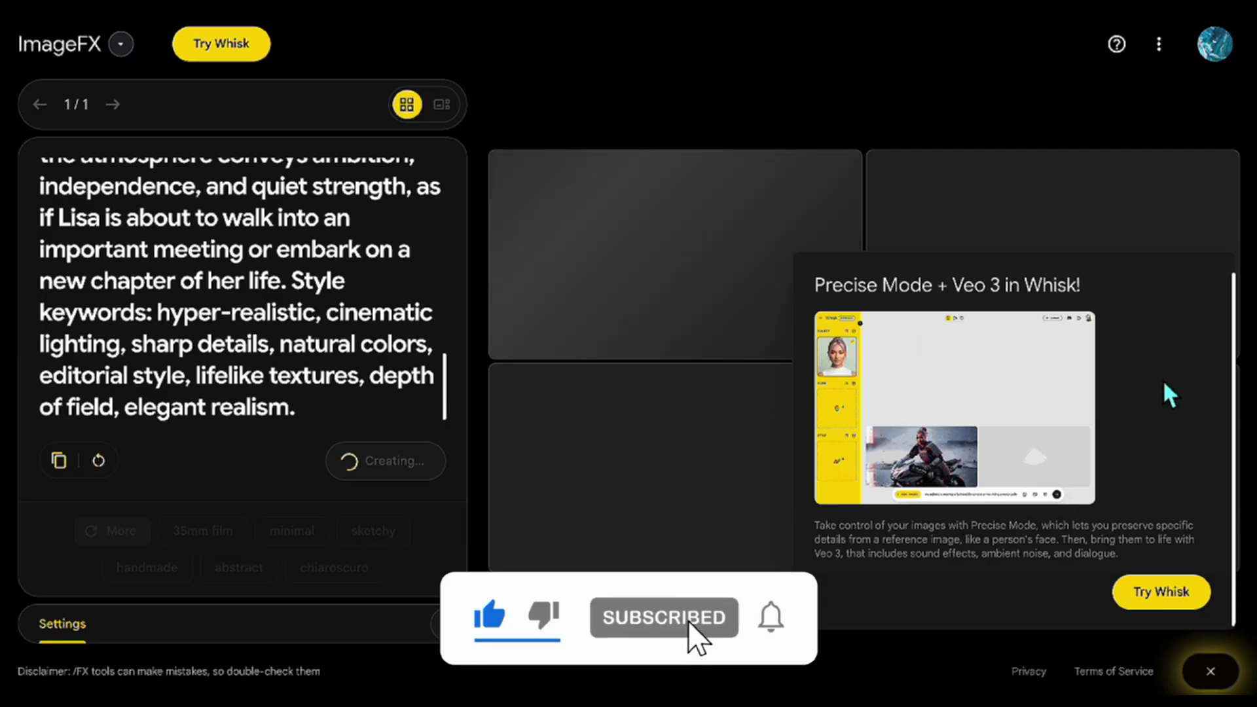
click(1234, 685)
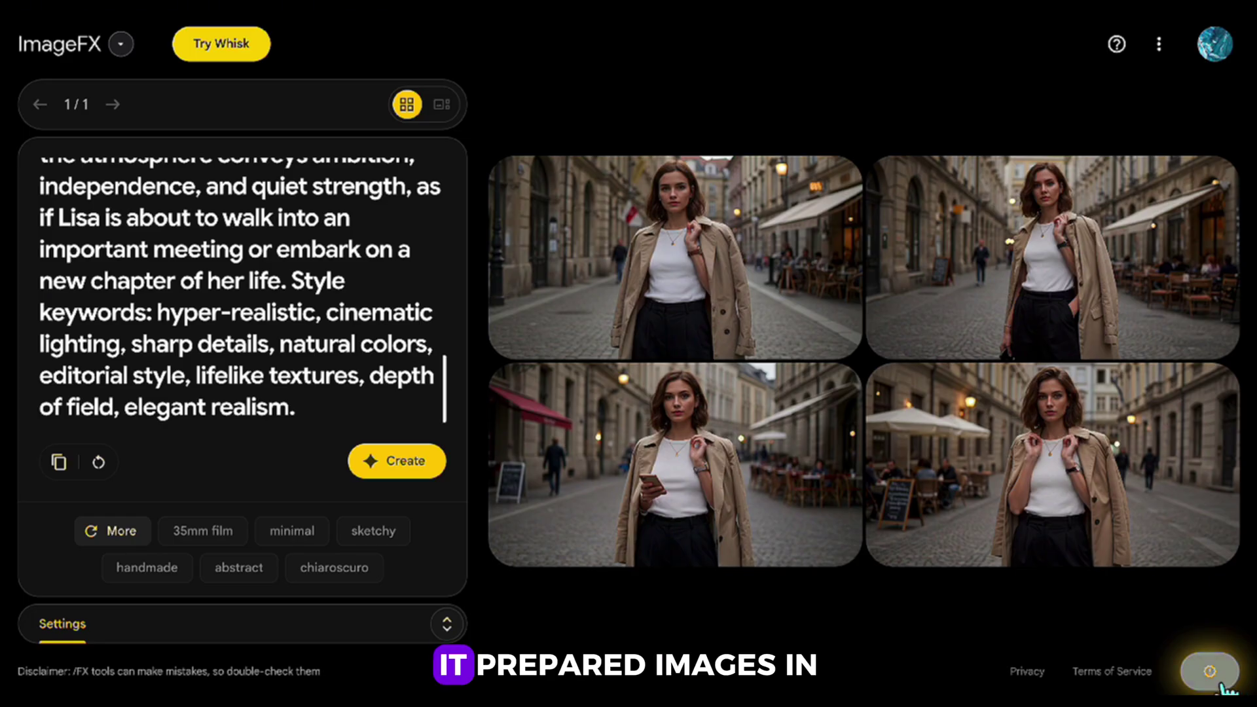
Step: Browse all four Lisa images enlarged, ending on the third one with her smartphone
click(694, 243)
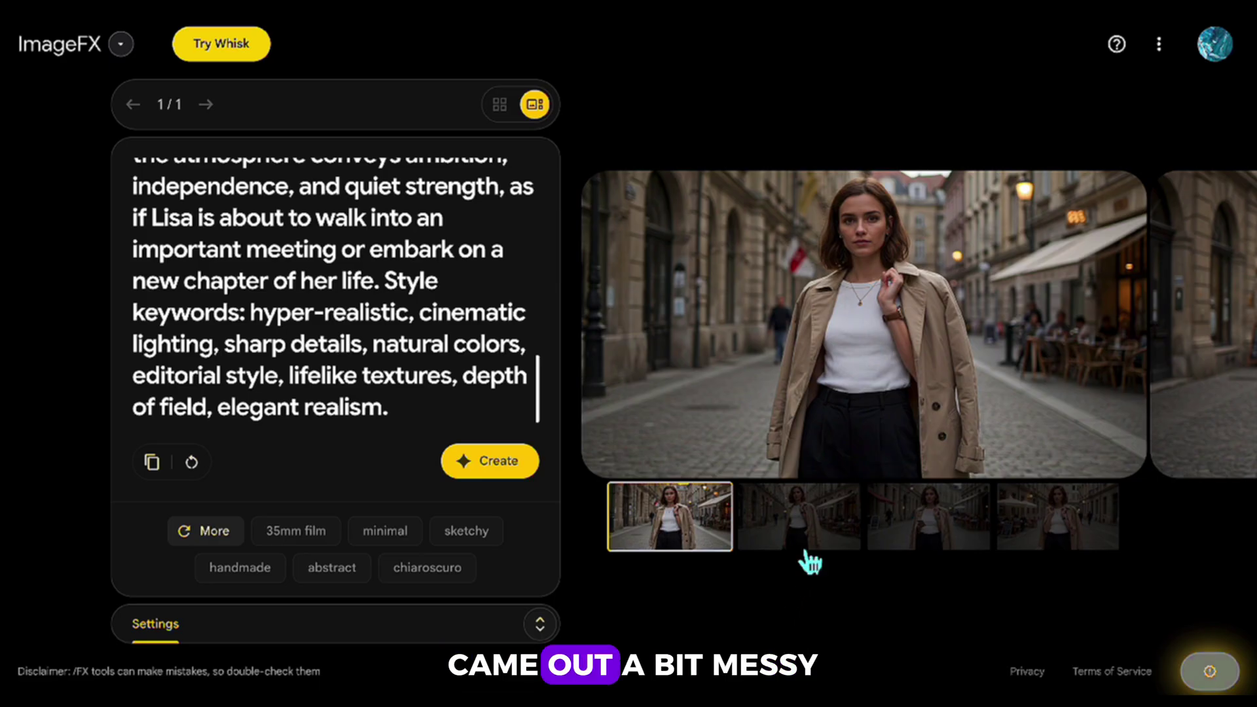
click(804, 544)
click(930, 544)
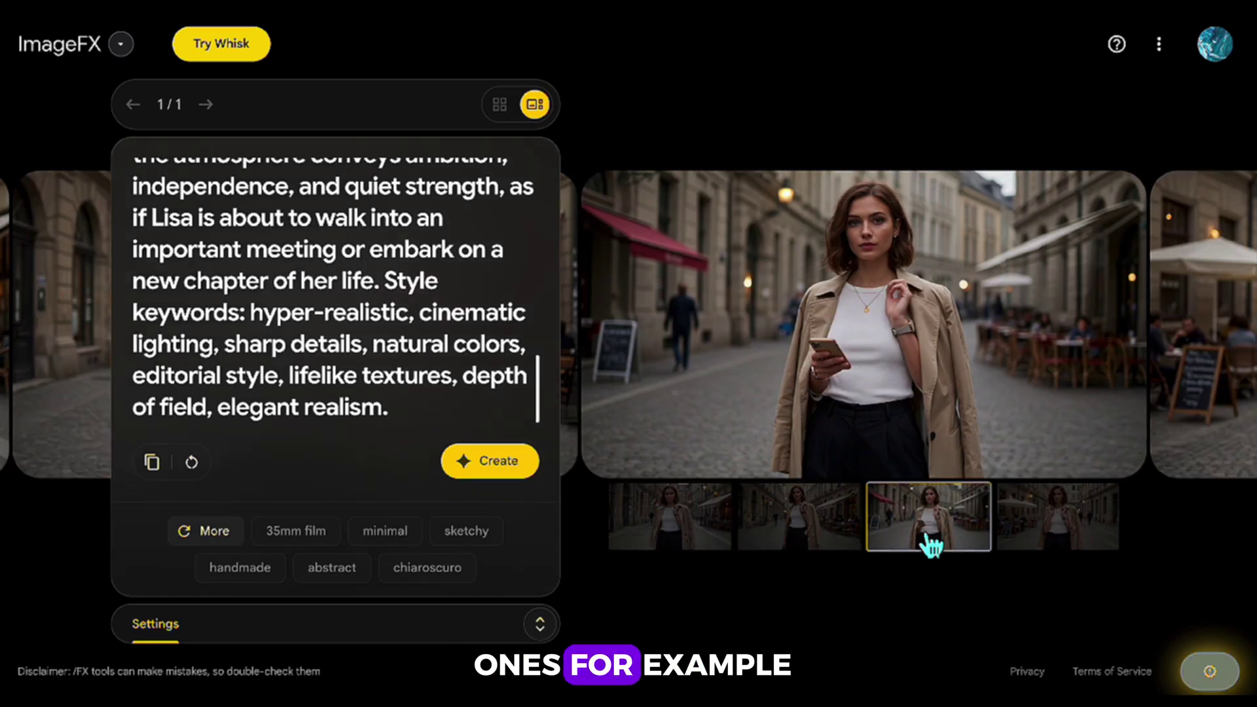
click(1055, 537)
click(951, 547)
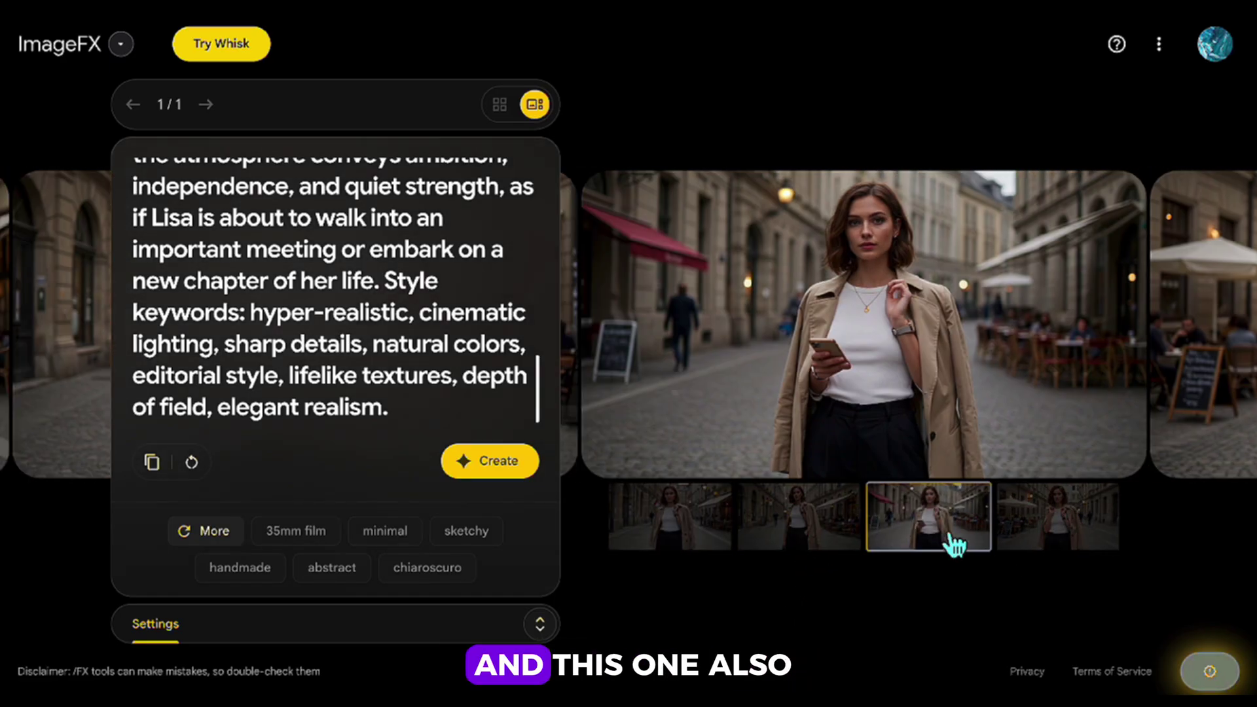
click(671, 527)
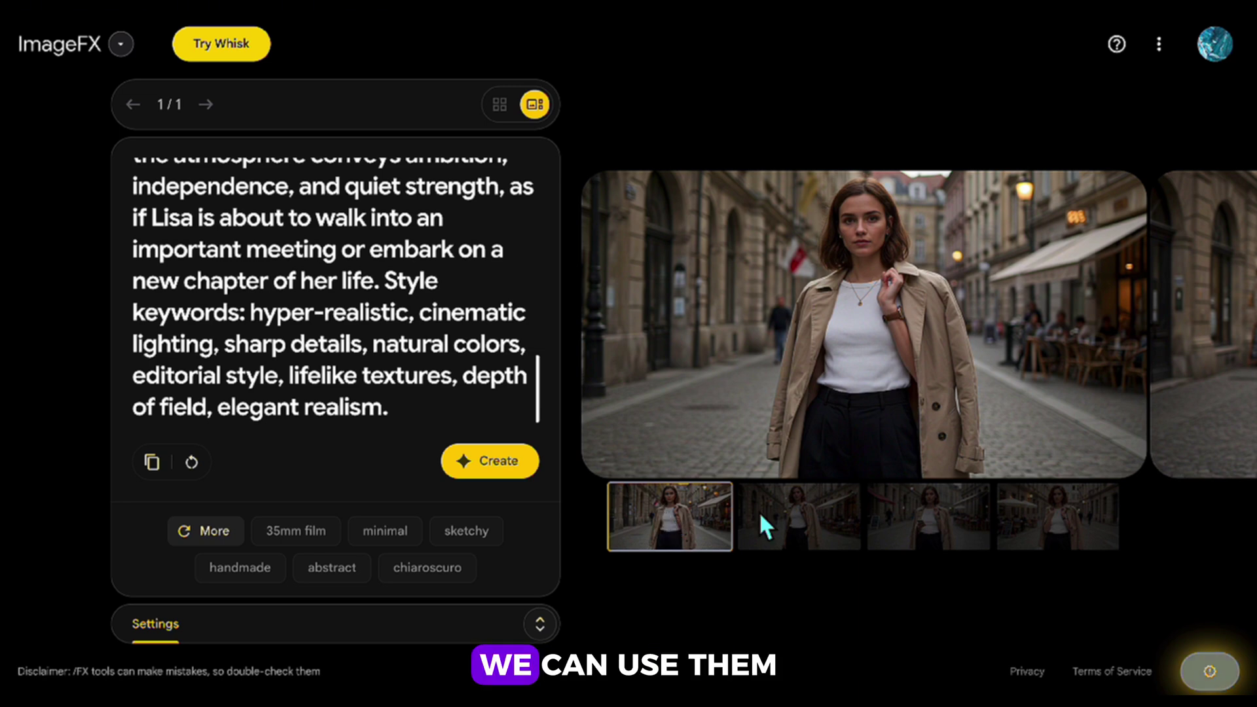
click(949, 531)
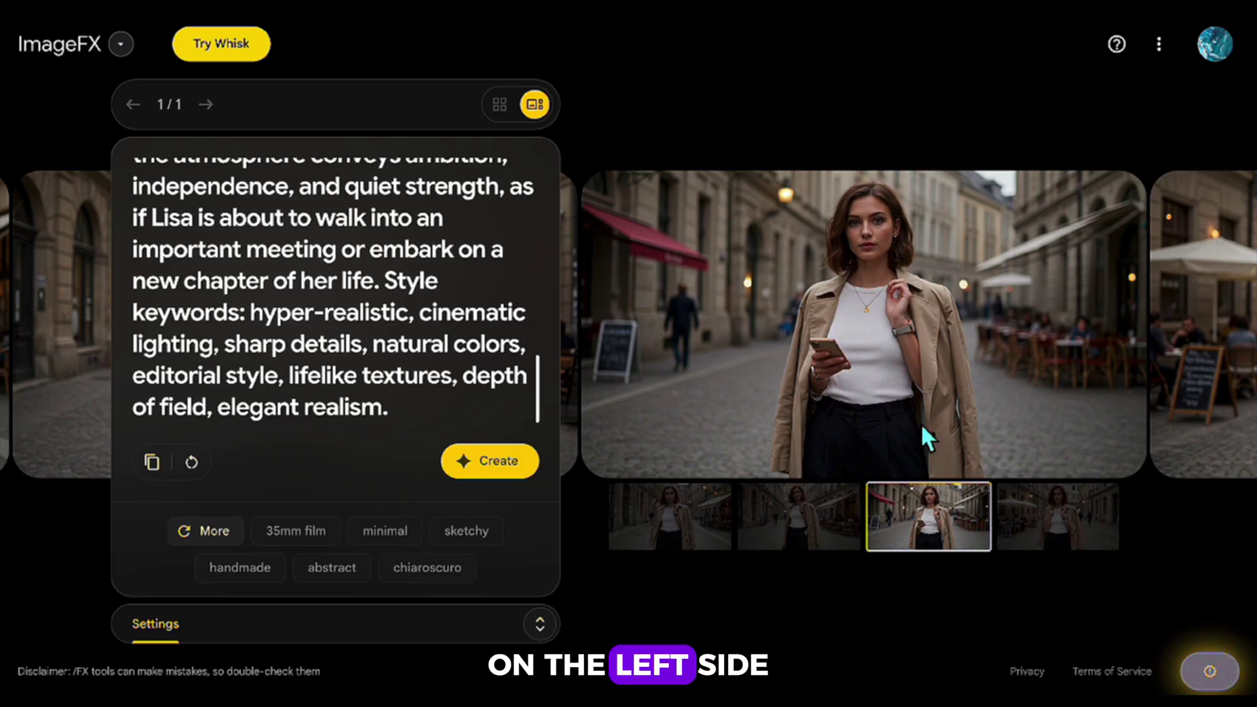
Step: Lock seed 28899 in Settings and generate a new batch from the same Lisa prompt
click(541, 626)
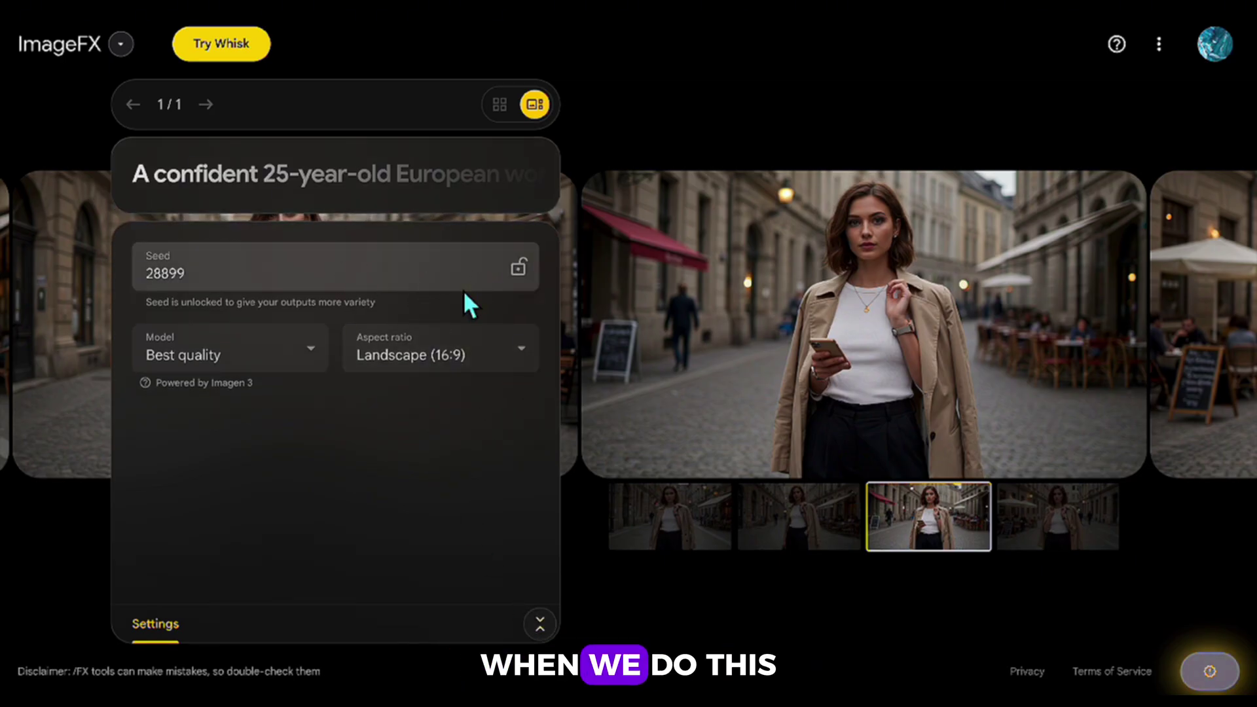
click(527, 282)
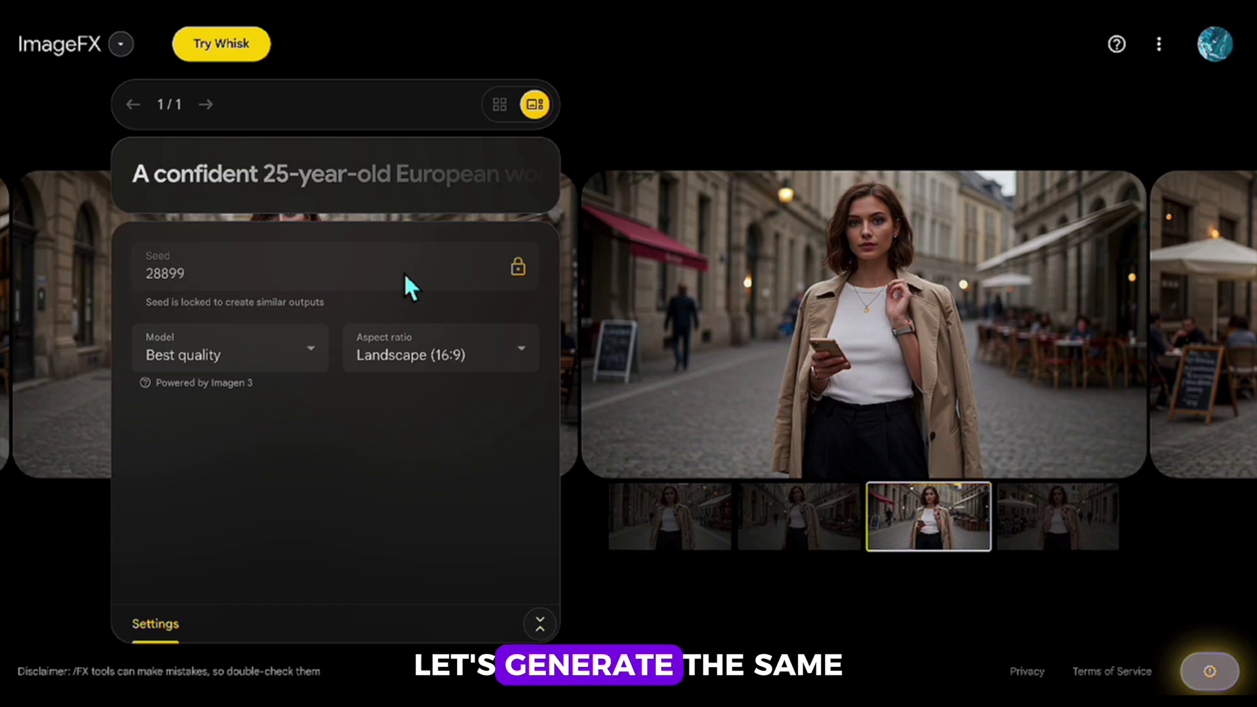
click(441, 196)
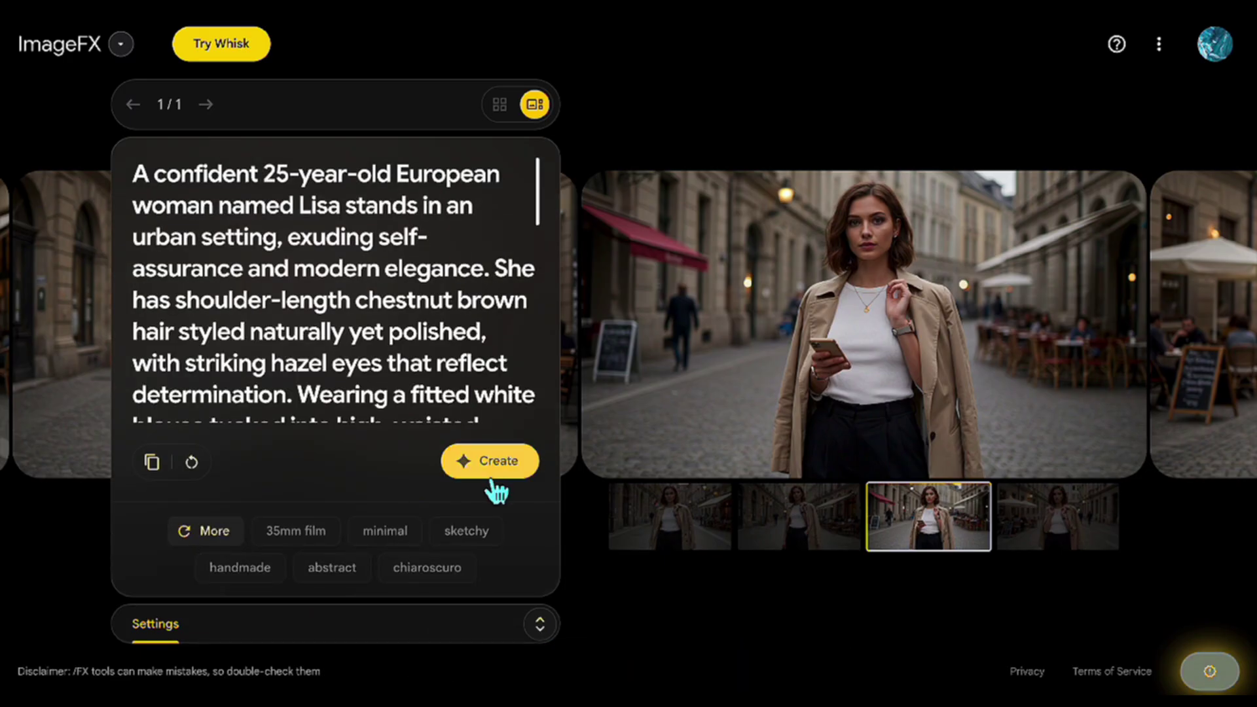
click(486, 466)
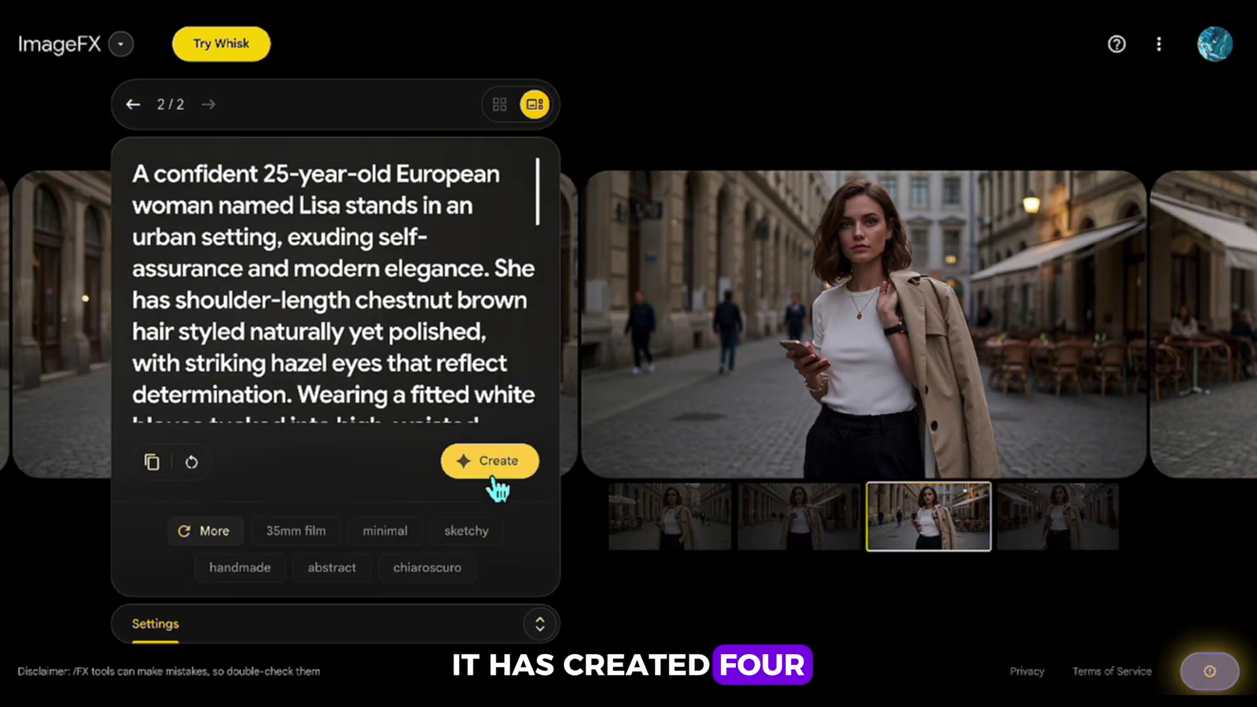
Step: Preview the four new images, then compare with the first generation and return to the second
click(1030, 543)
click(940, 544)
click(677, 526)
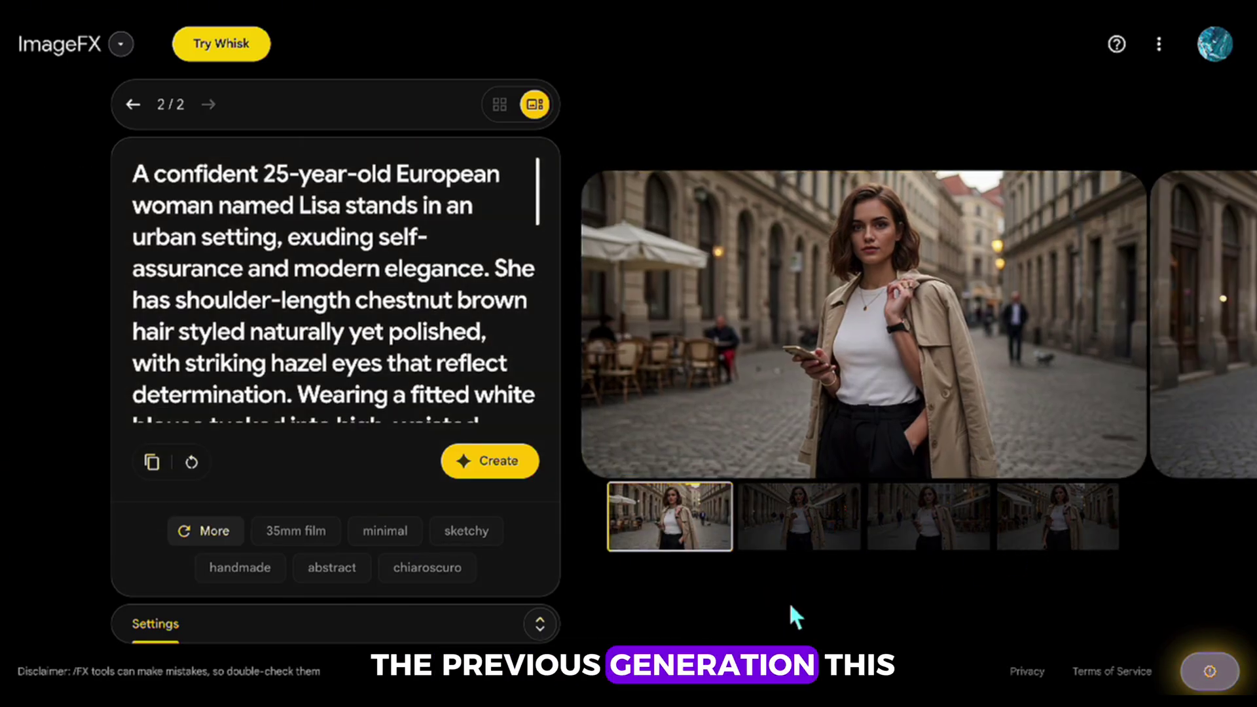
click(814, 524)
click(904, 537)
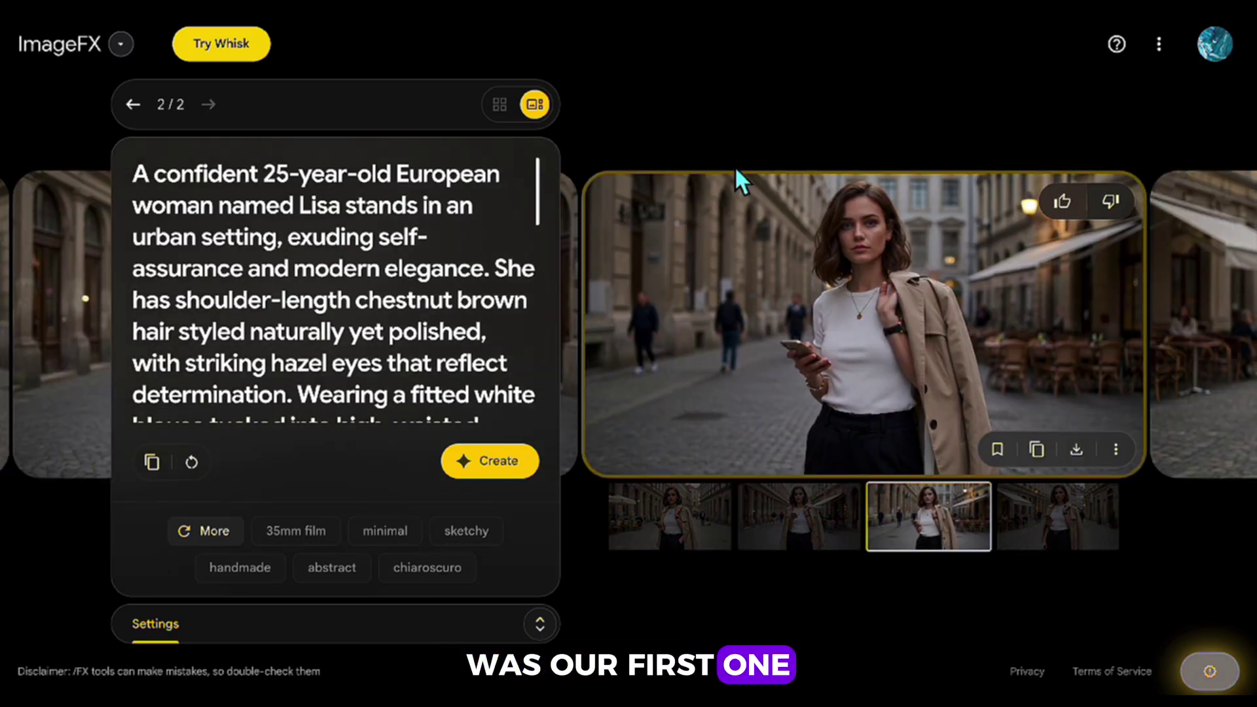
click(134, 106)
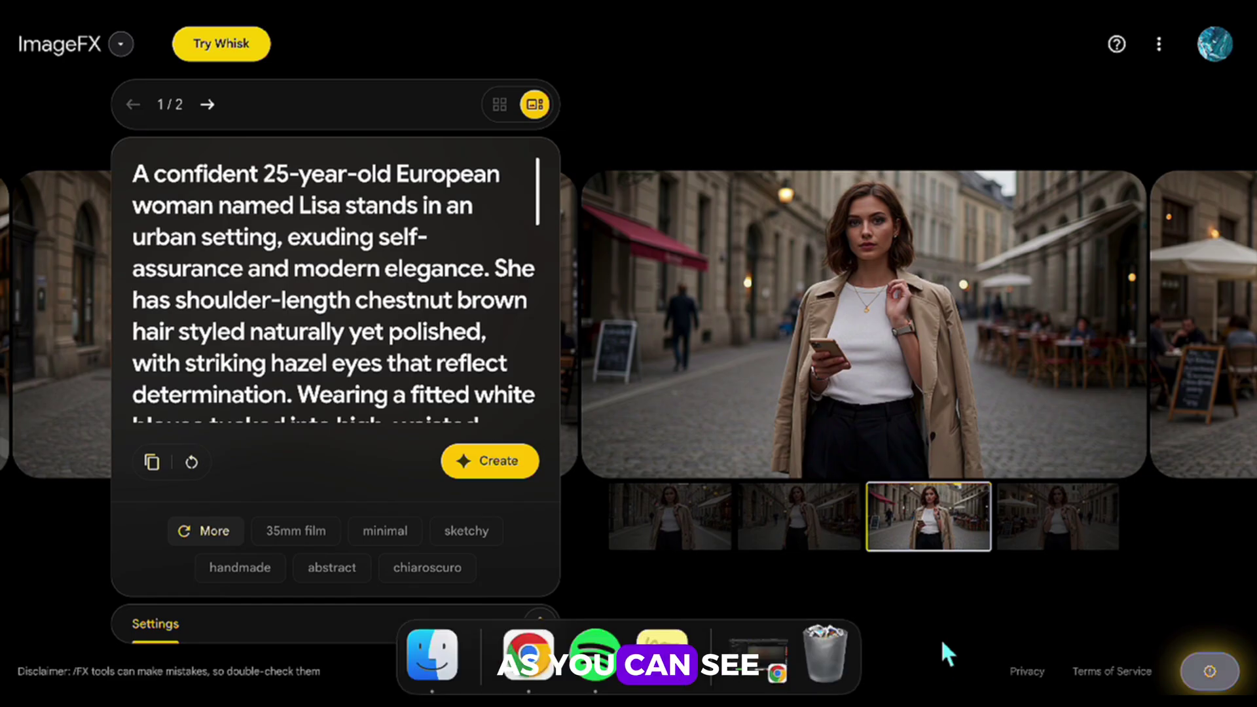
click(207, 105)
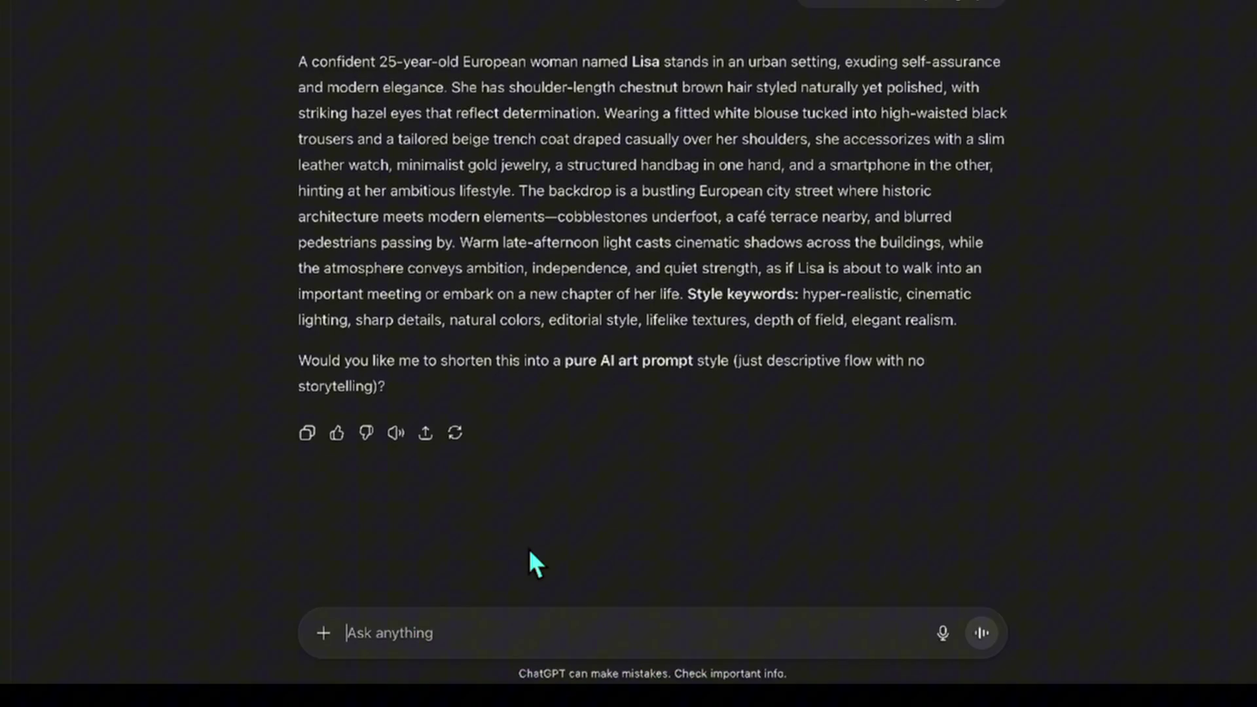
Step: Ask ChatGPT for different scene ideas for Lisa and scroll through the list
text(S)
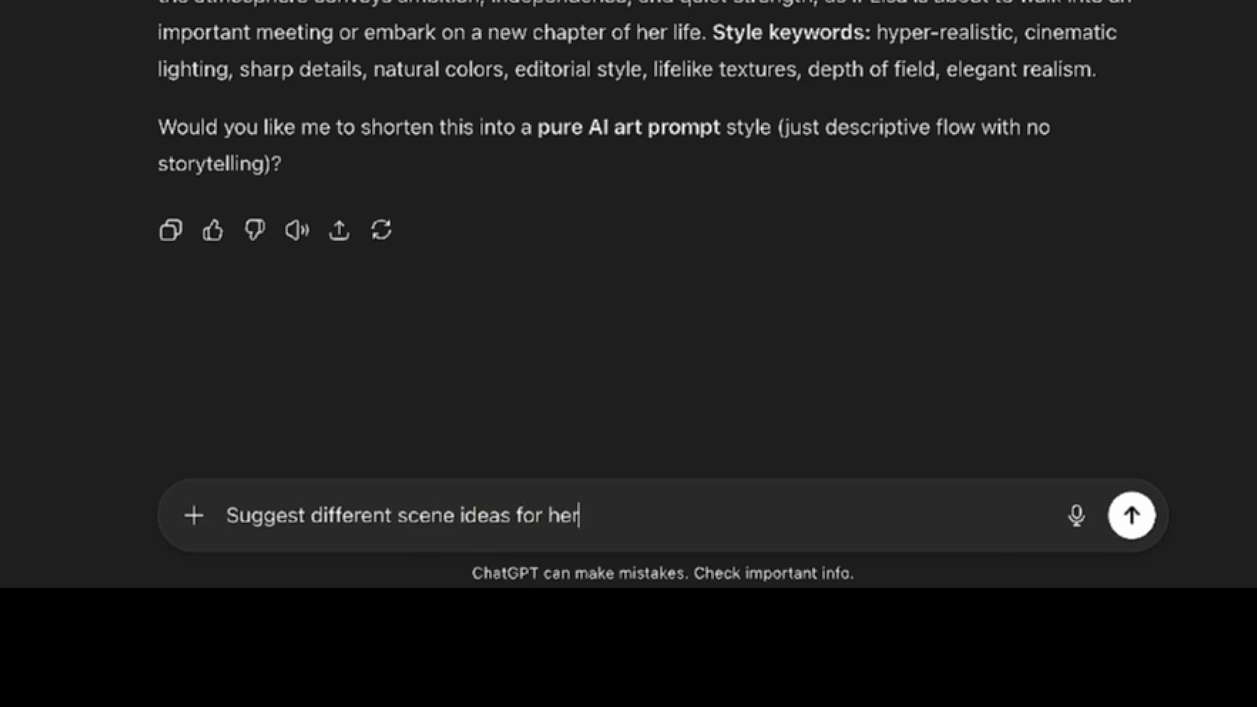
key(Return)
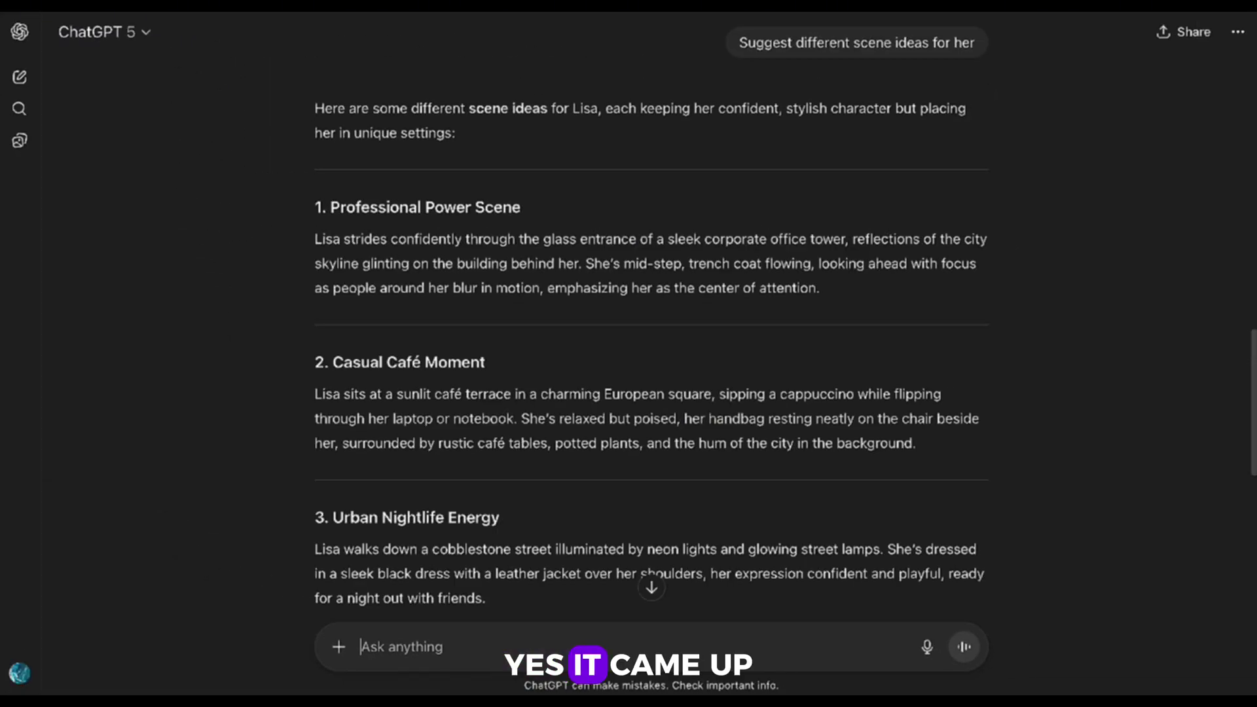
scroll(270, 368, down, 3)
scroll(270, 367, down, 5)
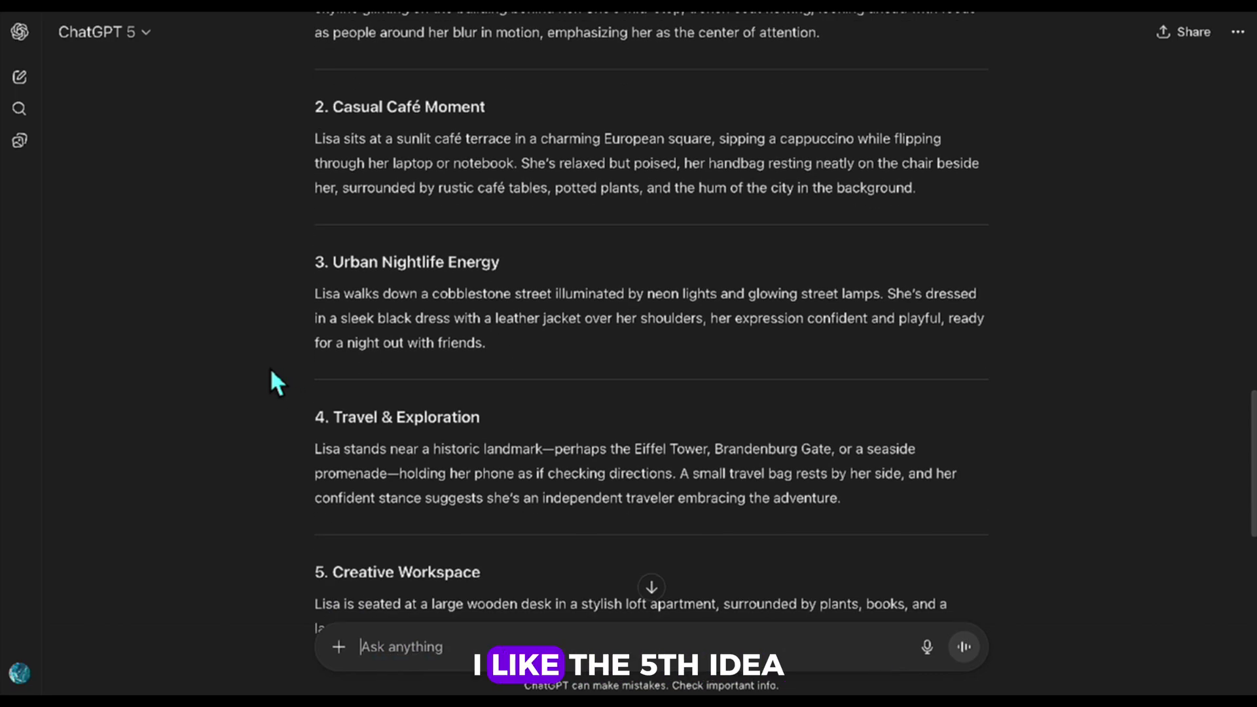
scroll(272, 372, down, 1)
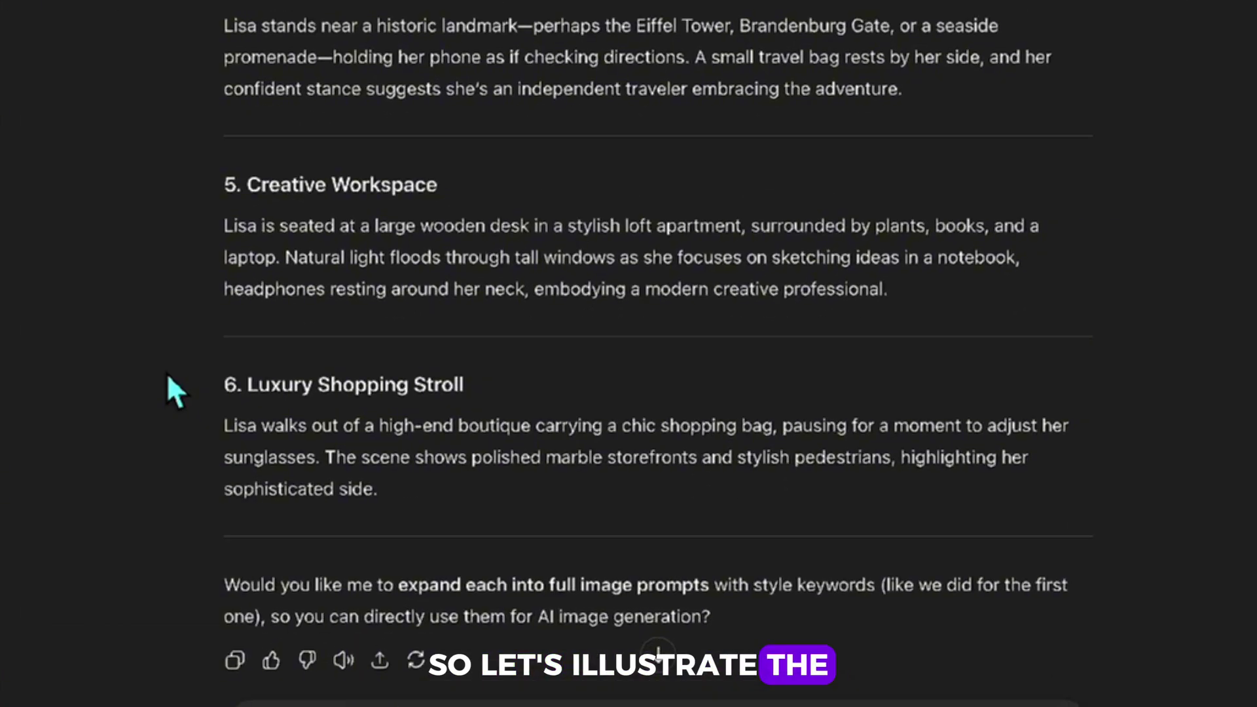
Step: Select the '5. Creative Workspace' heading and request 'the image prompt for the idea number 5'
drag(333, 307, 492, 310)
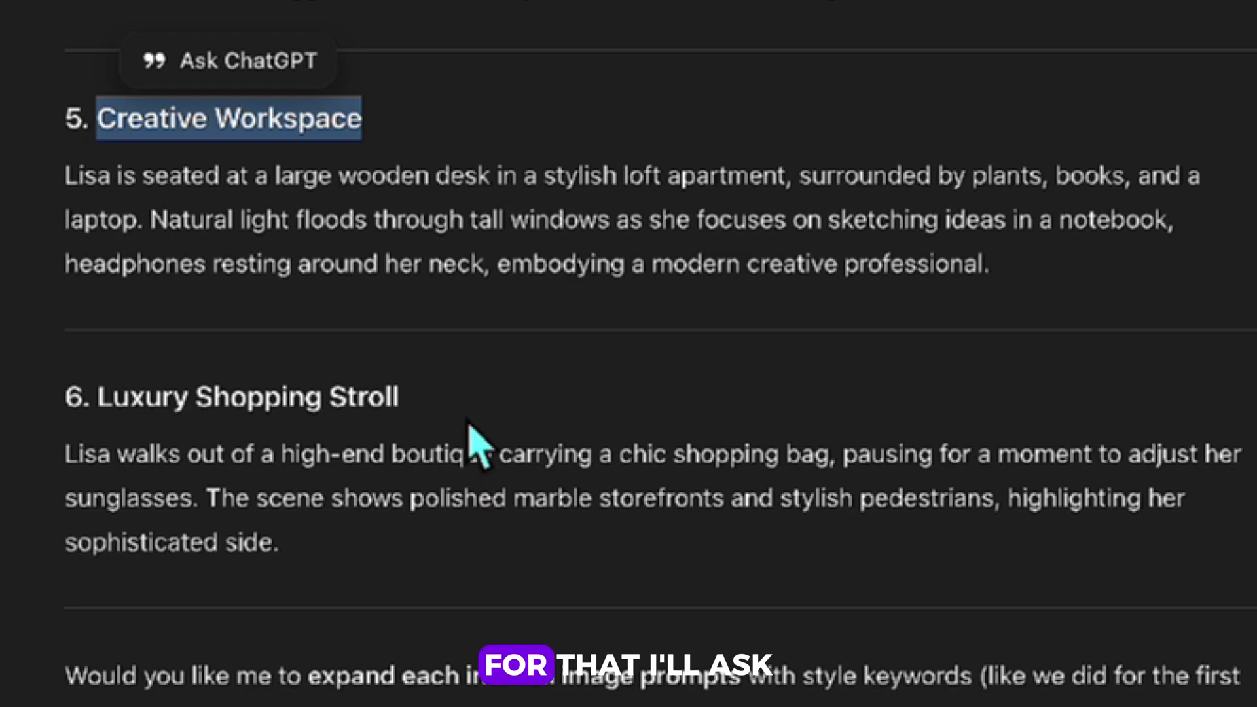
click(95, 129)
drag(65, 120, 362, 121)
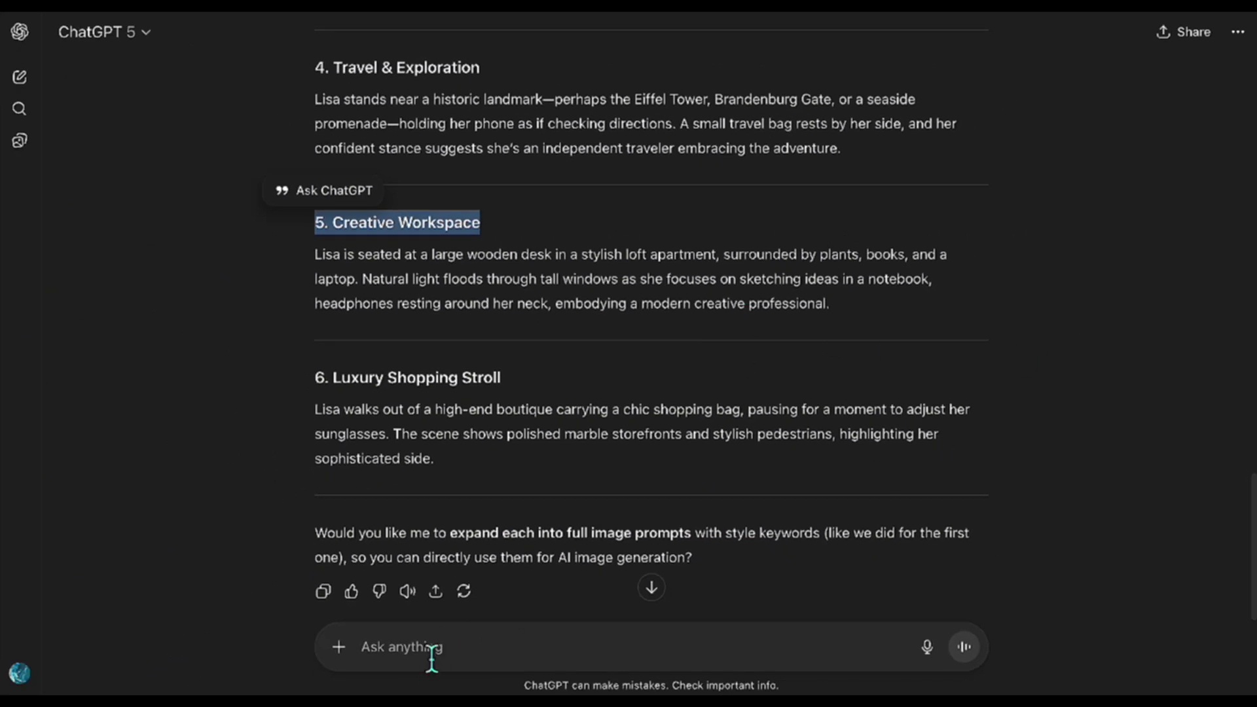
click(431, 660)
text(Create)
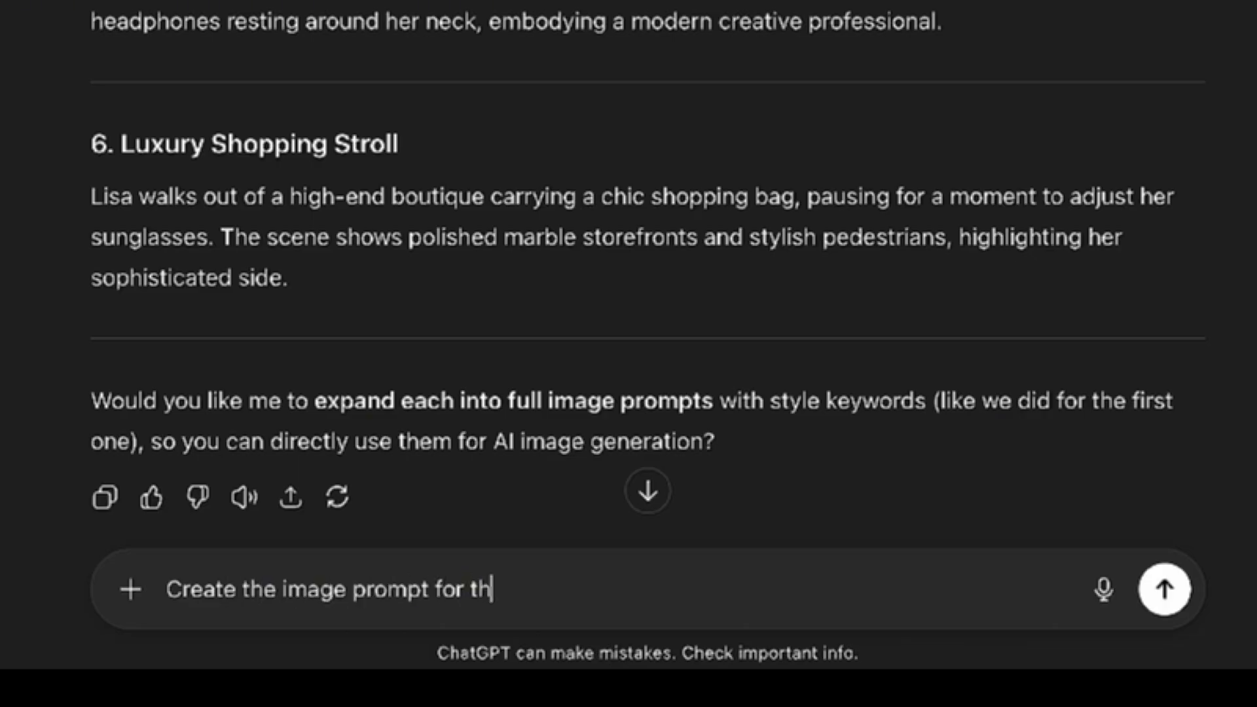
text(the image prompt for the idea number 5)
key(Return)
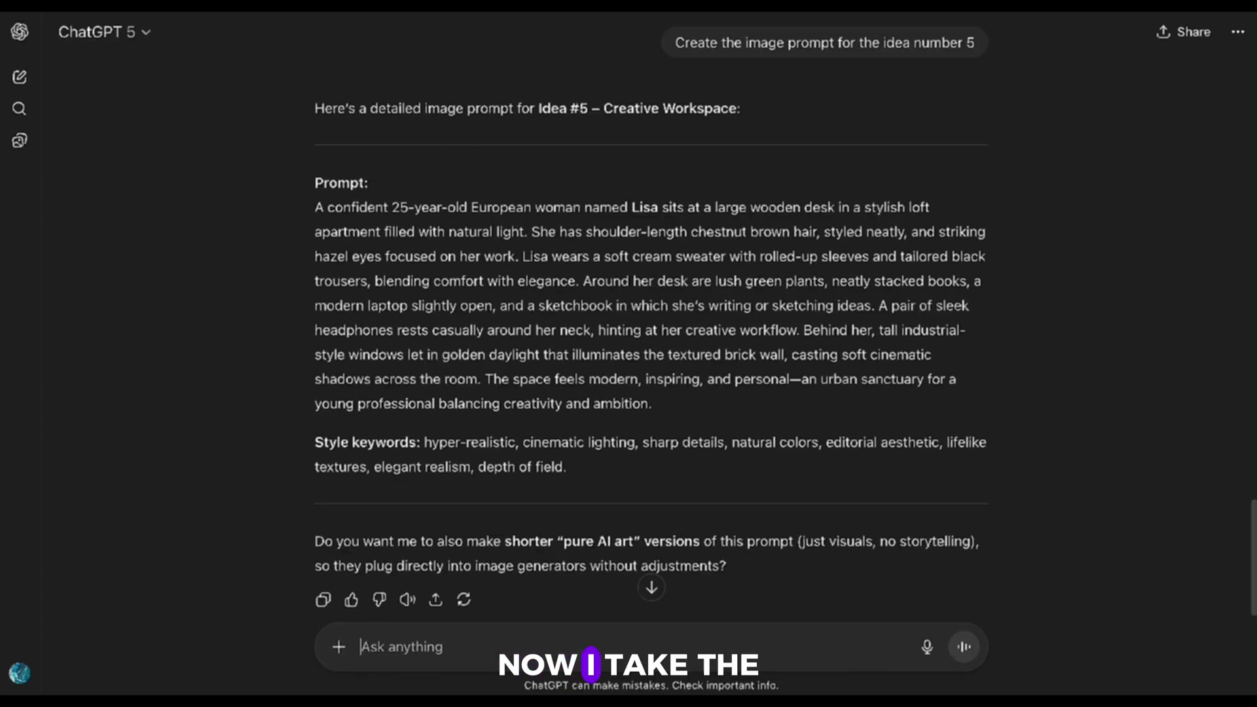
Step: Replace the ImageFX prompt with the Creative Workspace prompt and generate images
drag(315, 207, 579, 472)
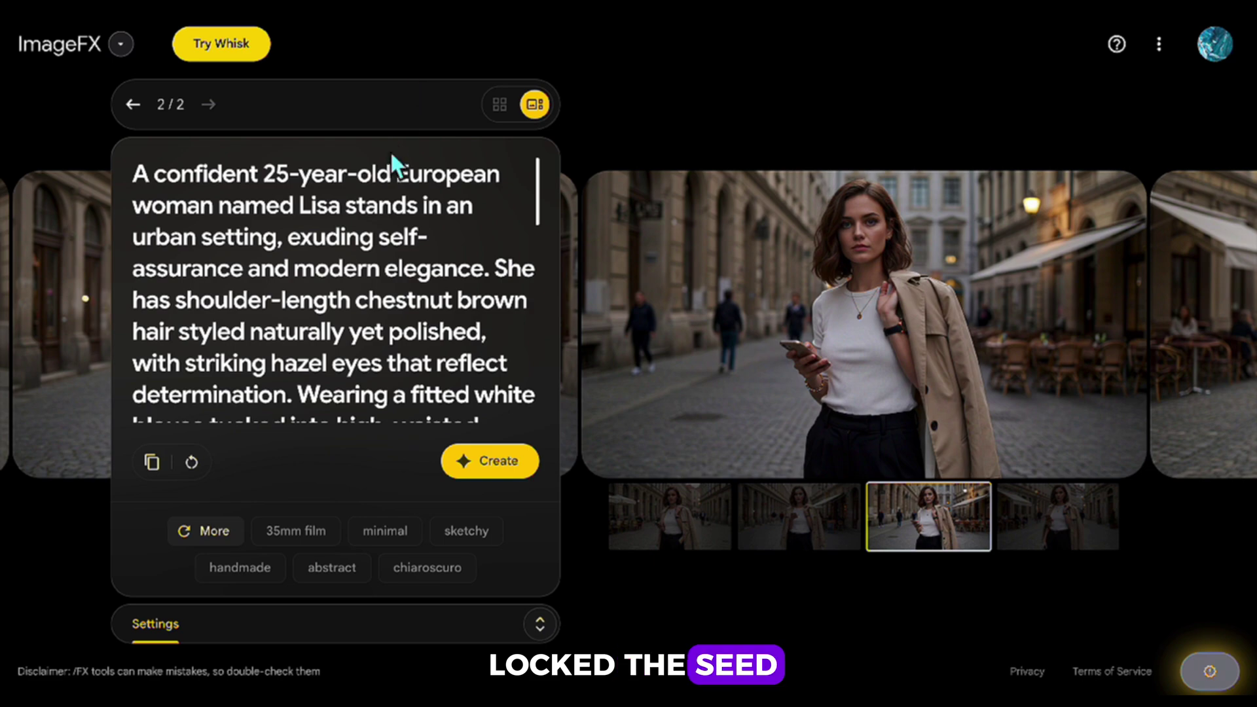
click(540, 623)
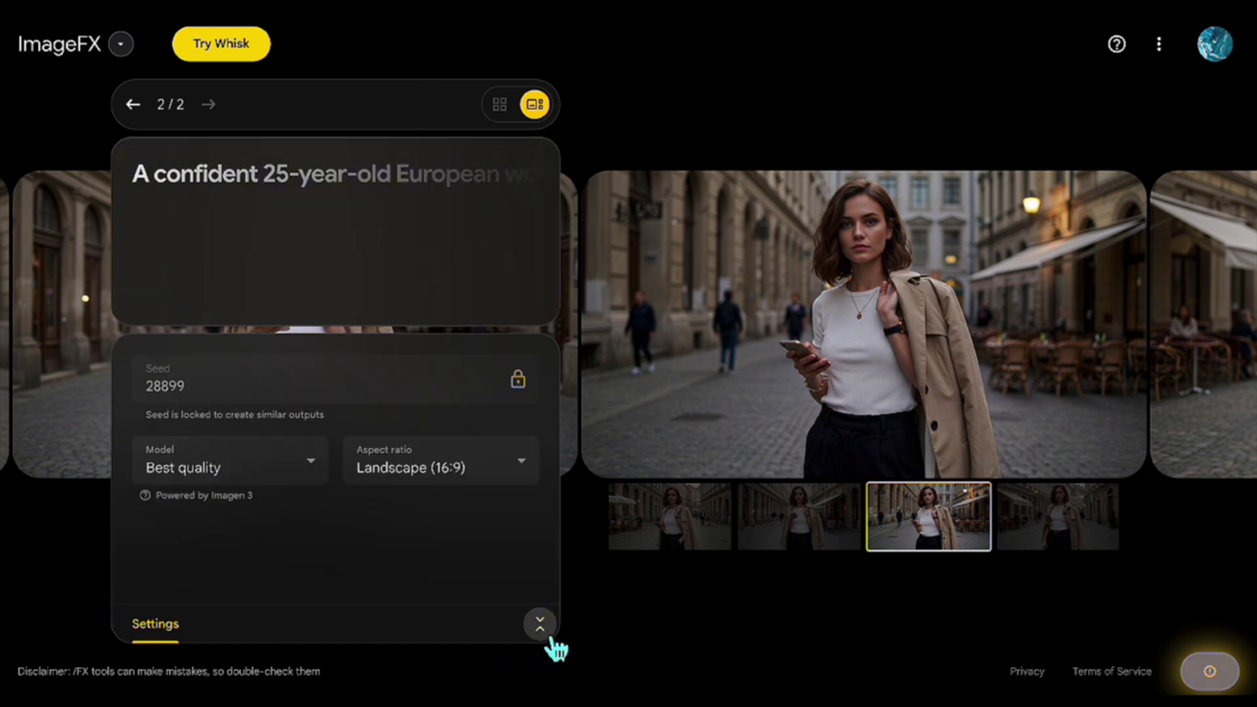
click(315, 173)
triple_click(313, 262)
key(ctrl+v)
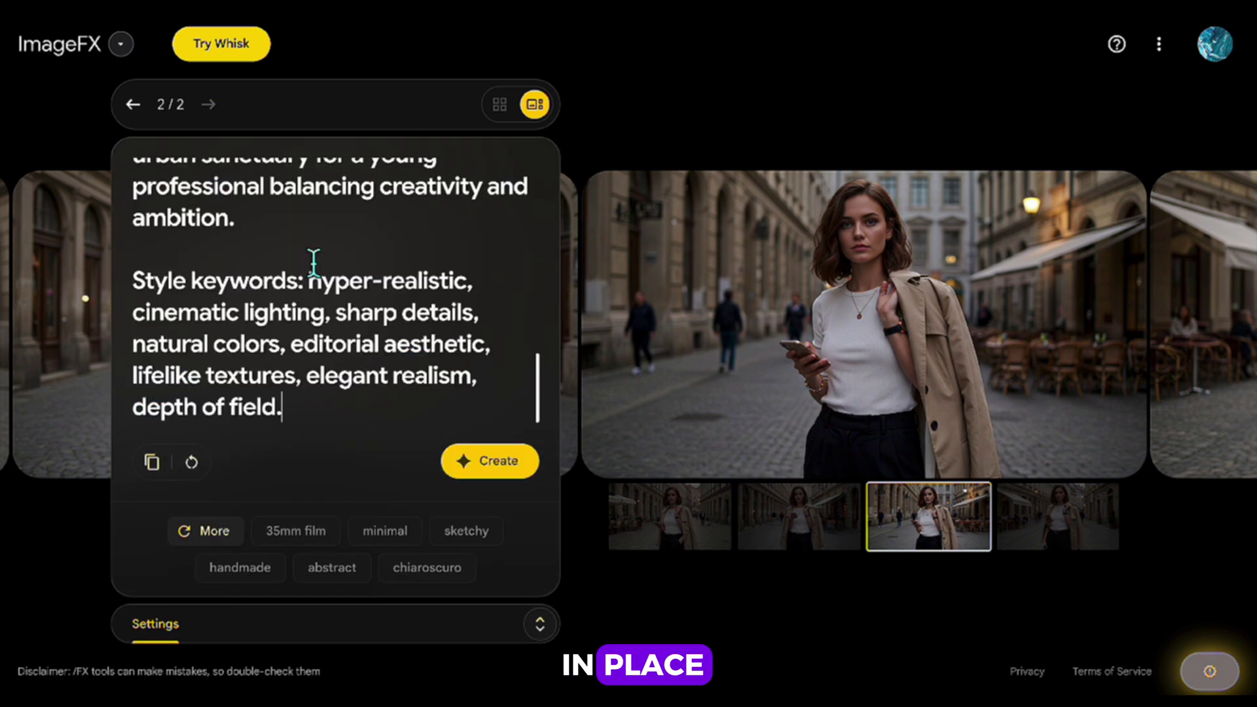
click(493, 478)
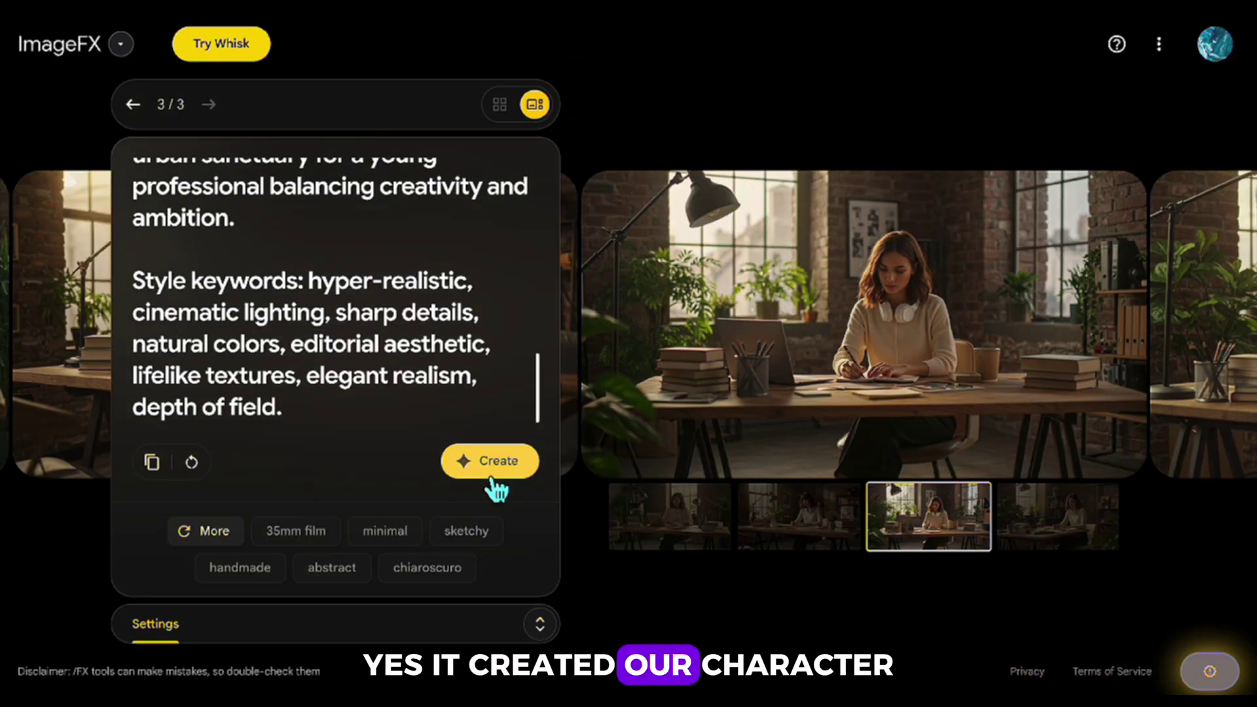
Step: View each of the four loft desk images, then go back to the previous result set
click(672, 540)
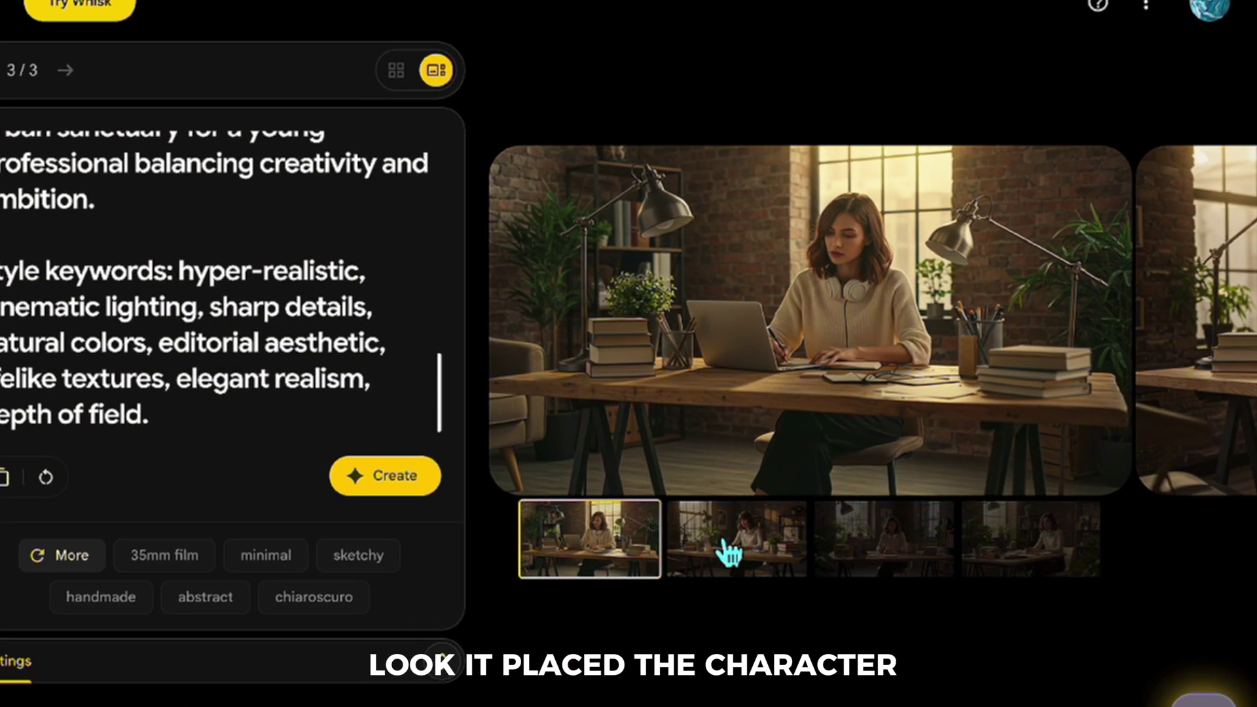
click(773, 536)
click(926, 527)
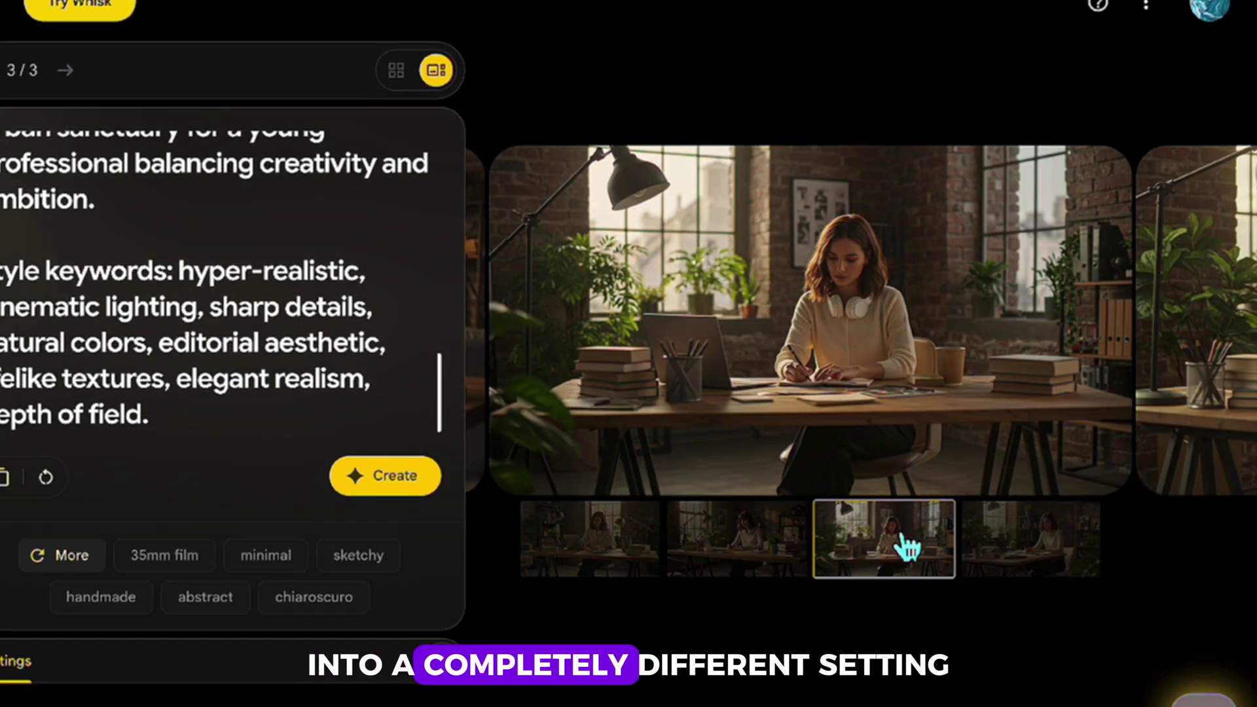
click(1035, 536)
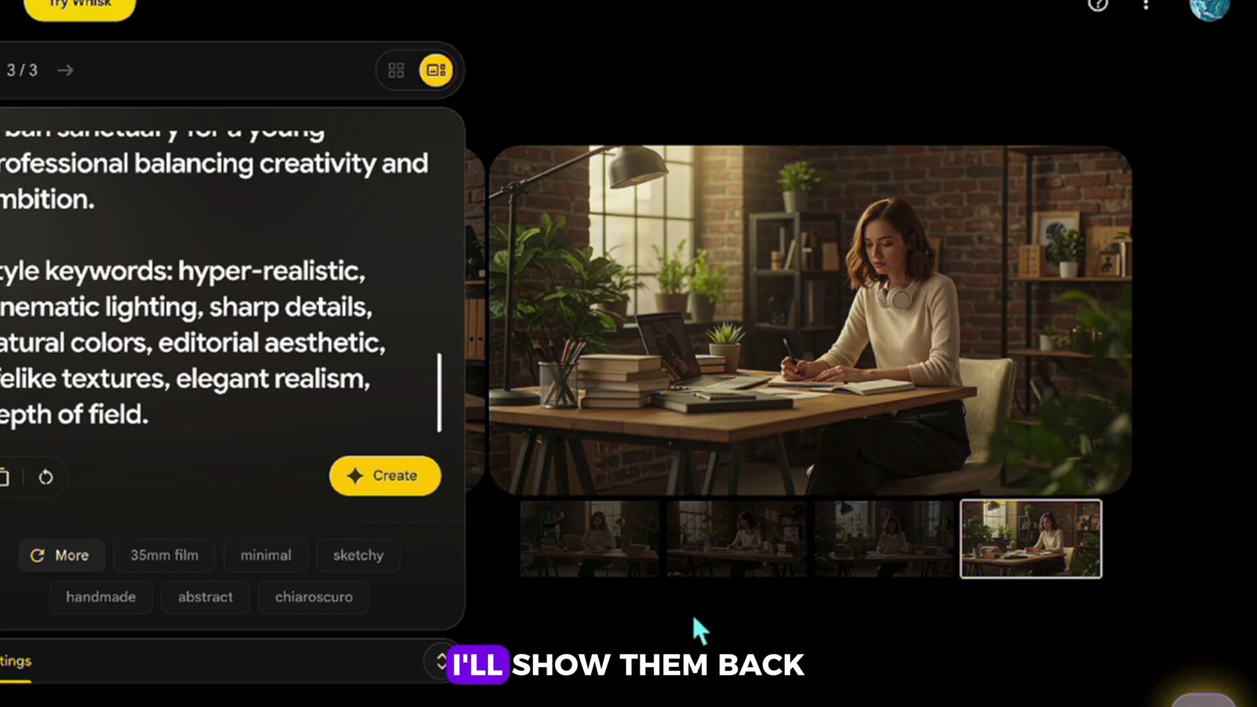
click(4, 95)
Step: View the original street portrait, then return to the loft-office set and its fourth image
click(871, 541)
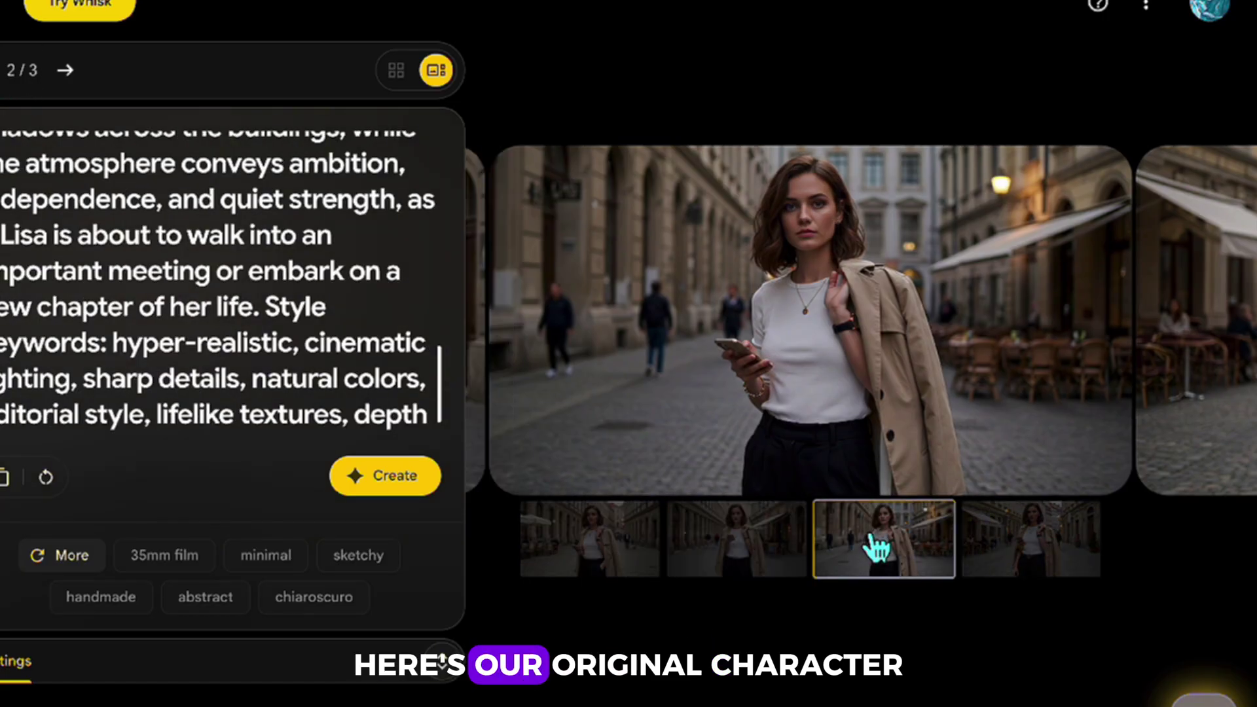
click(78, 83)
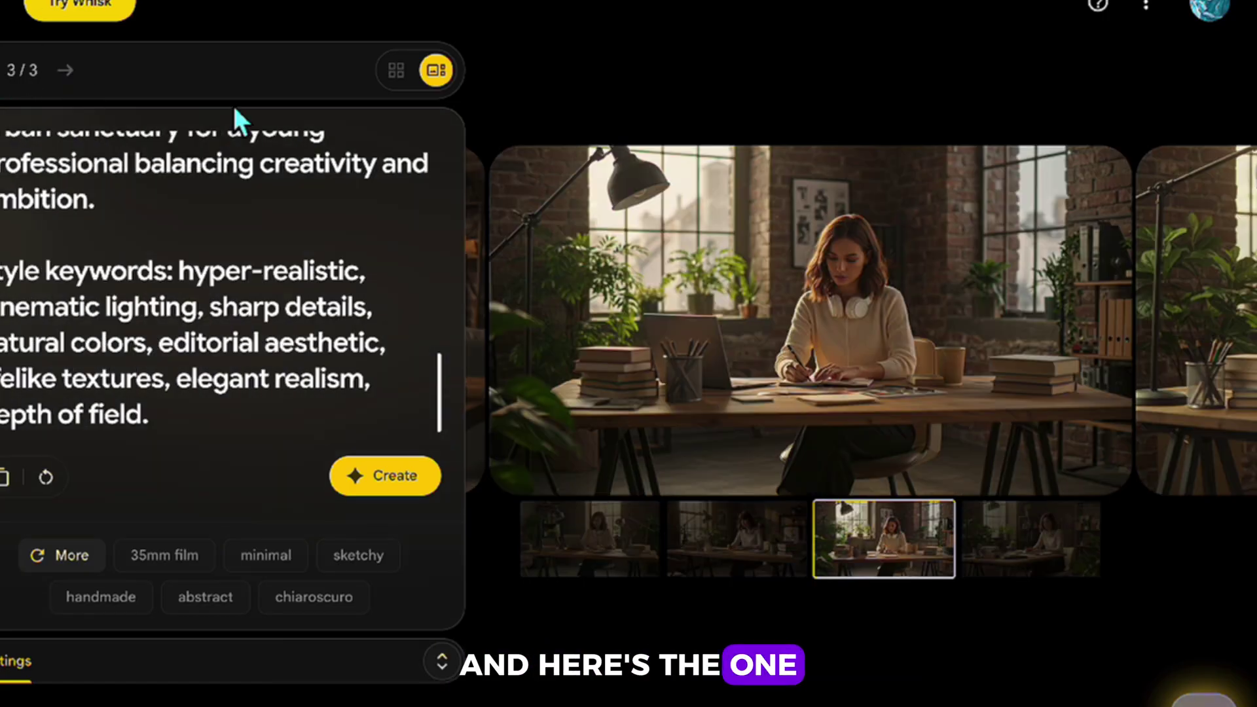
click(1044, 561)
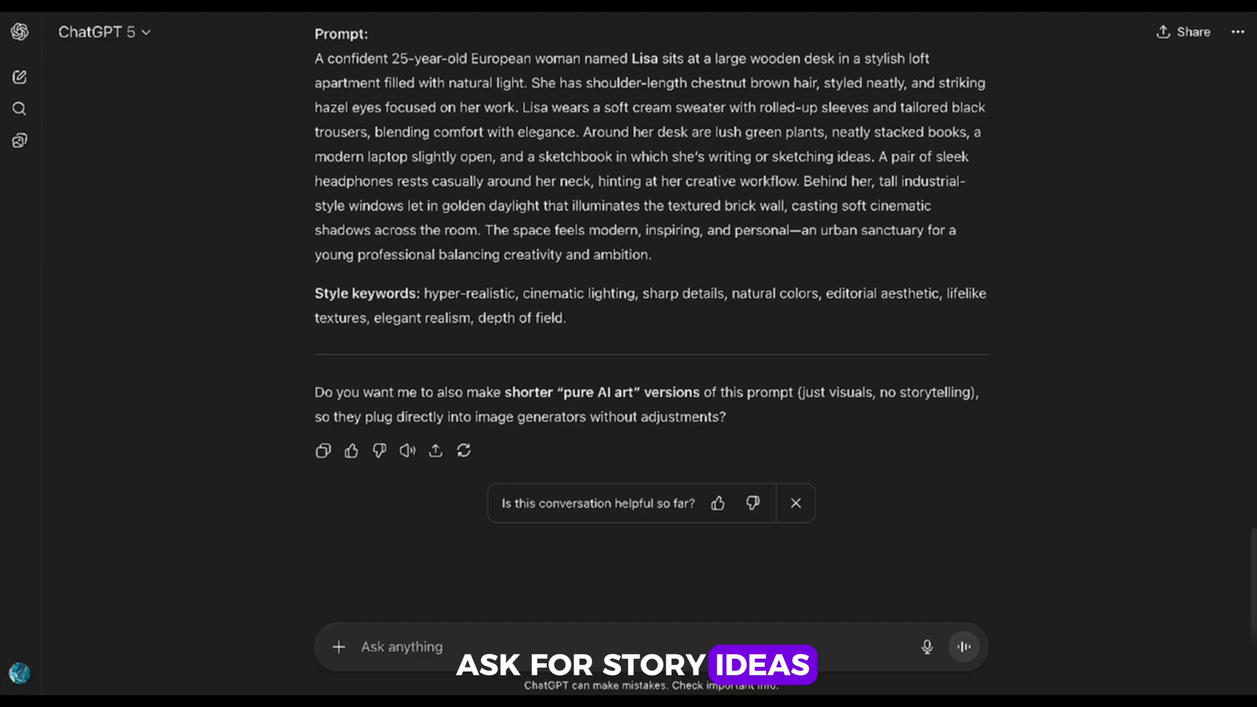
Step: Ask ChatGPT to 'Create story ideas for this character' and scroll through the reply
click(429, 660)
text(Crea)
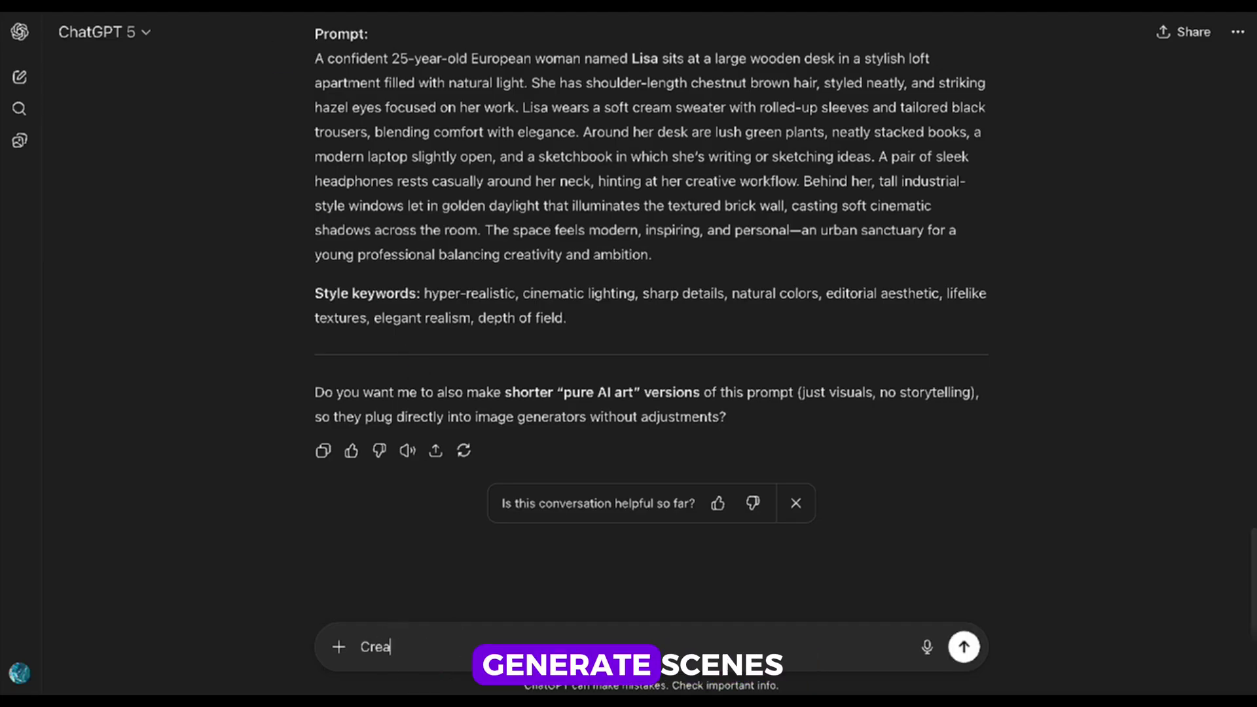
text(te story ideas for this character)
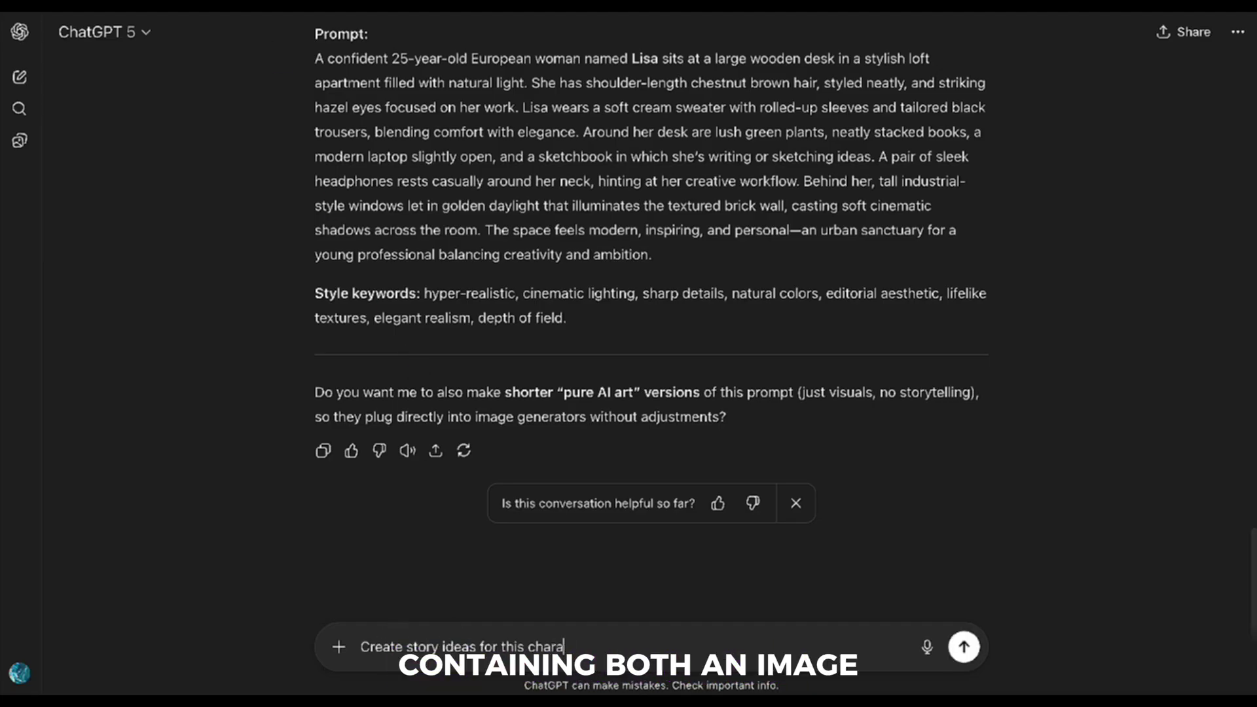
key(Return)
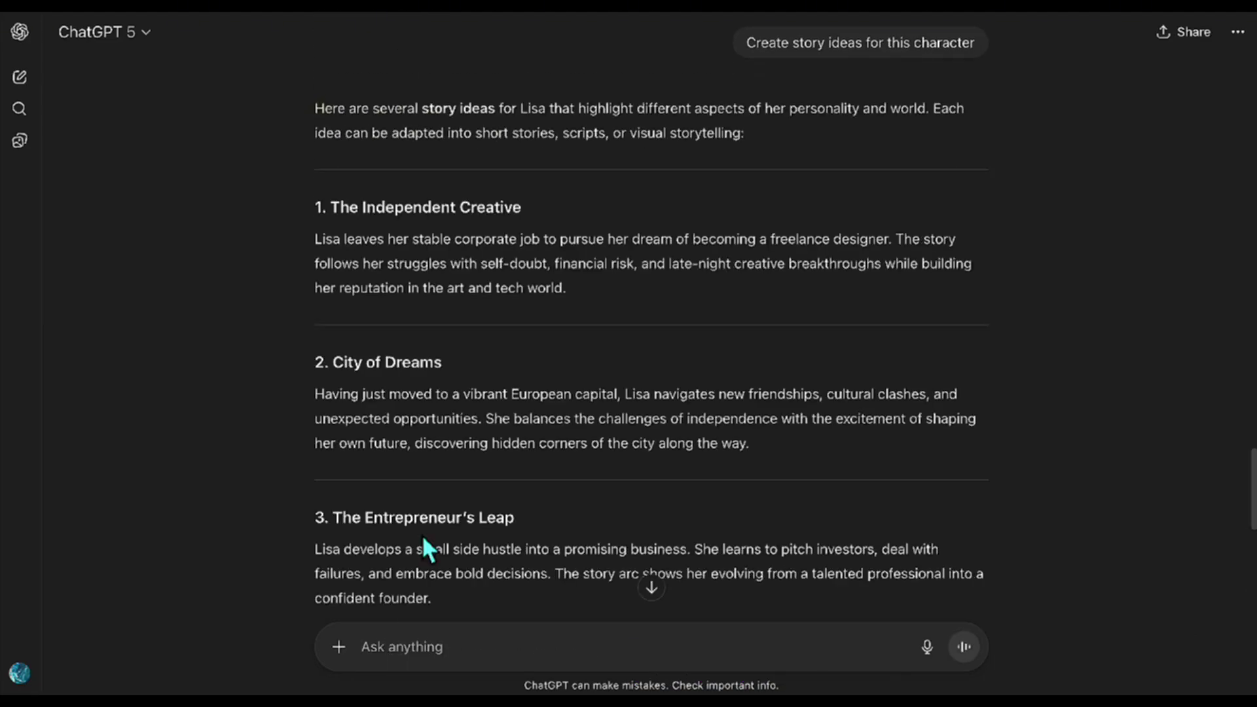
scroll(421, 533, down, 10)
scroll(421, 533, up, 8)
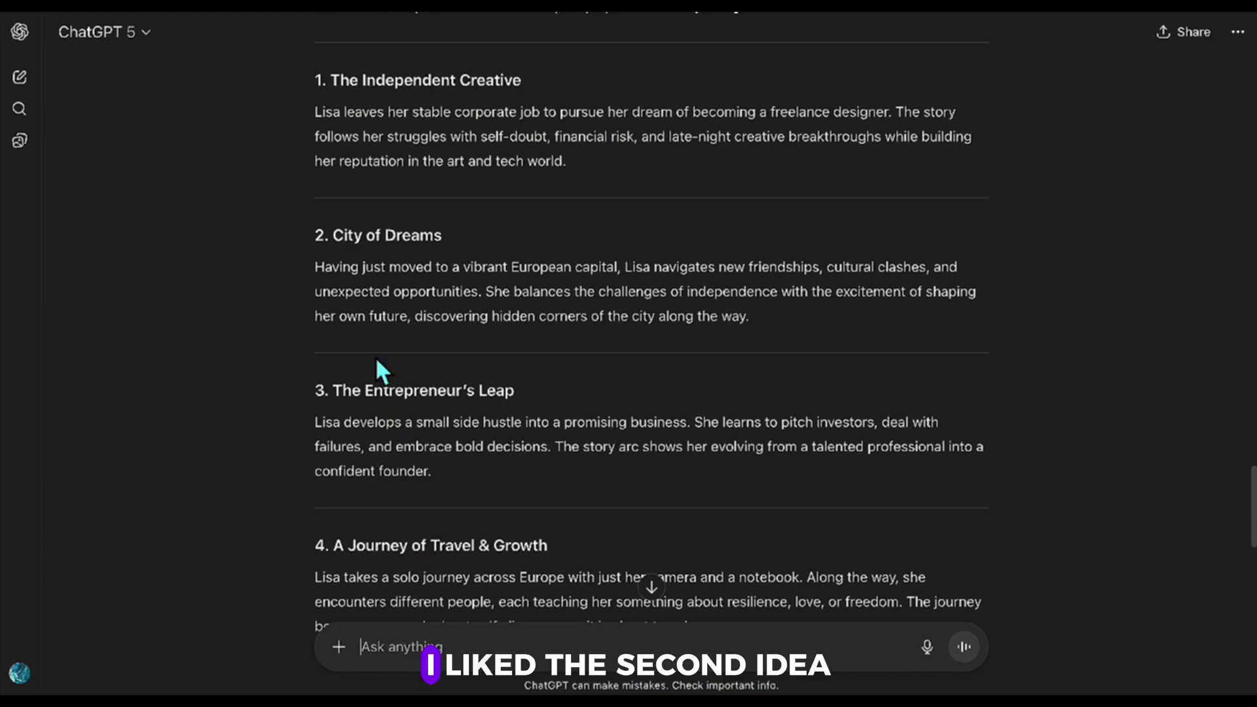
Step: Select the City of Dreams idea and request five scenes with image and video prompts
drag(323, 236, 786, 327)
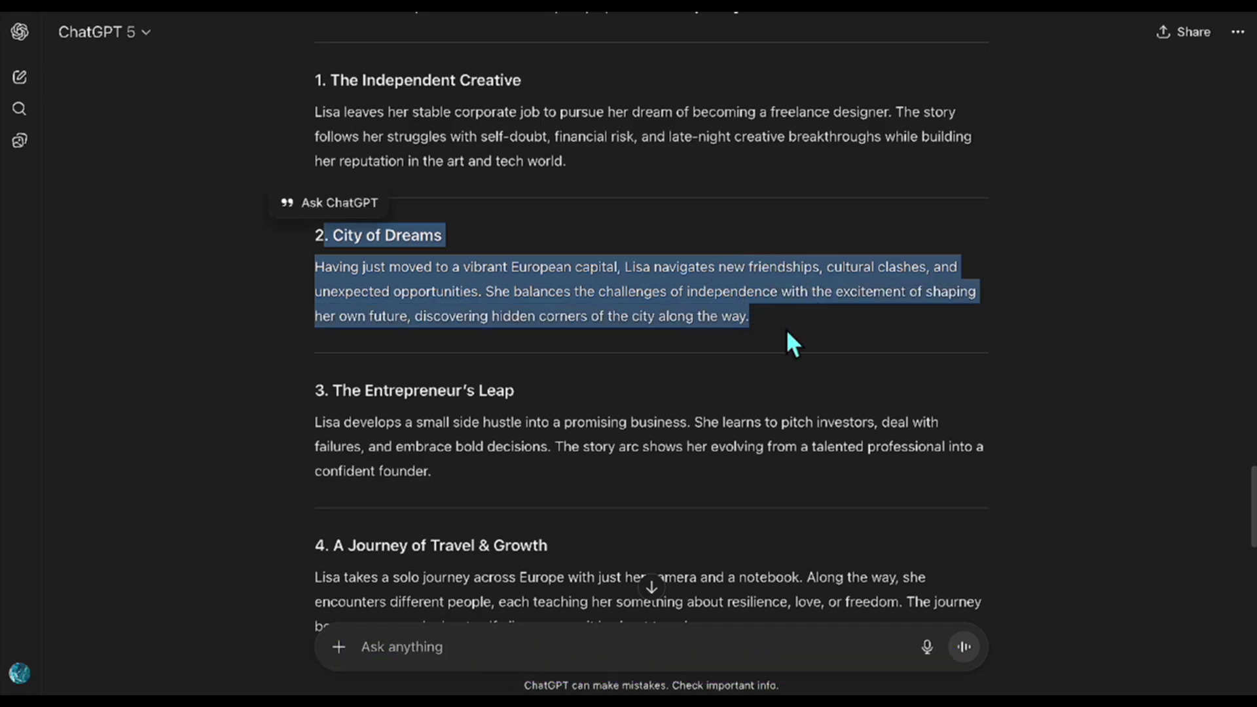
click(415, 659)
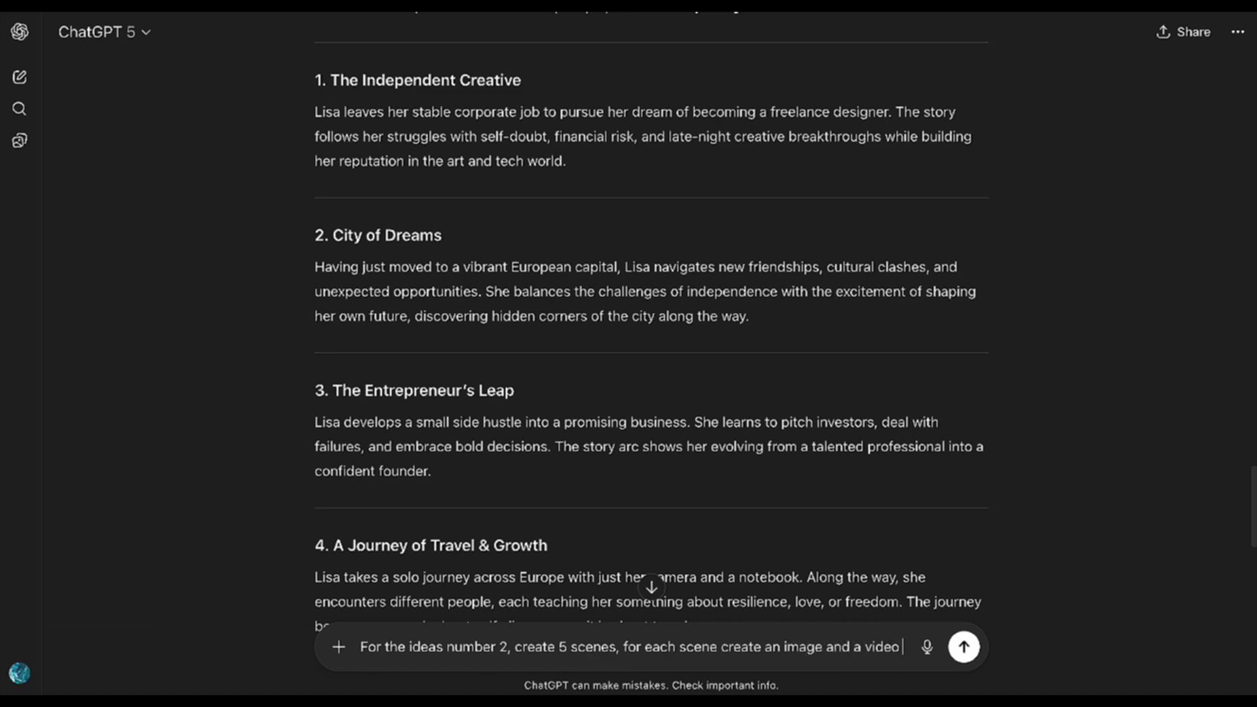
text(prompt)
key(Return)
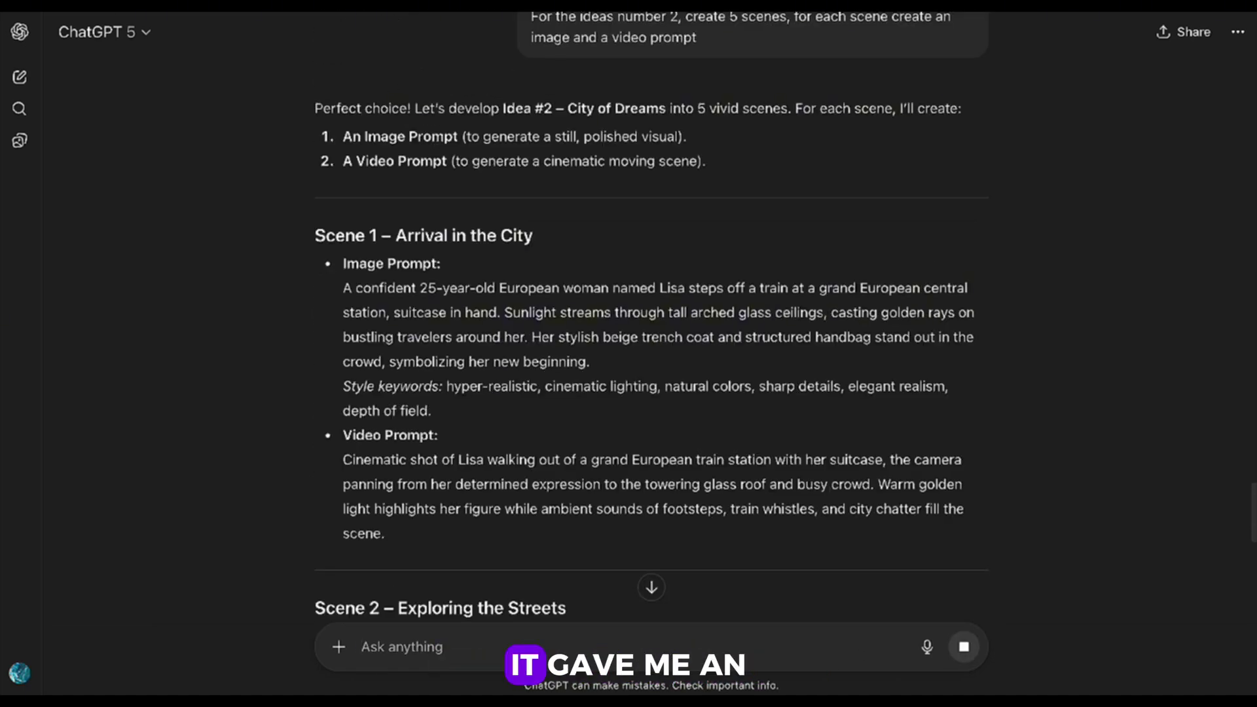
Step: Copy Scene 1's train-station image prompt over the old ImageFX prompt and generate images
scroll(298, 409, down, 10)
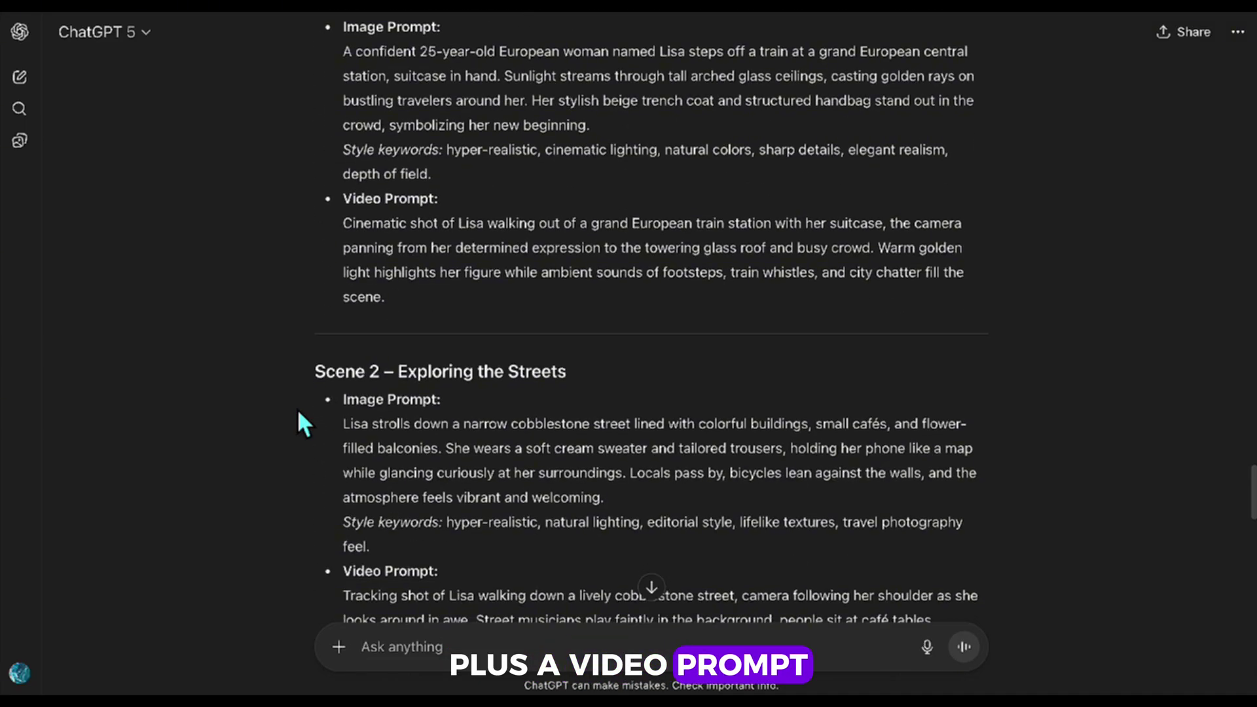
scroll(298, 408, down, 10)
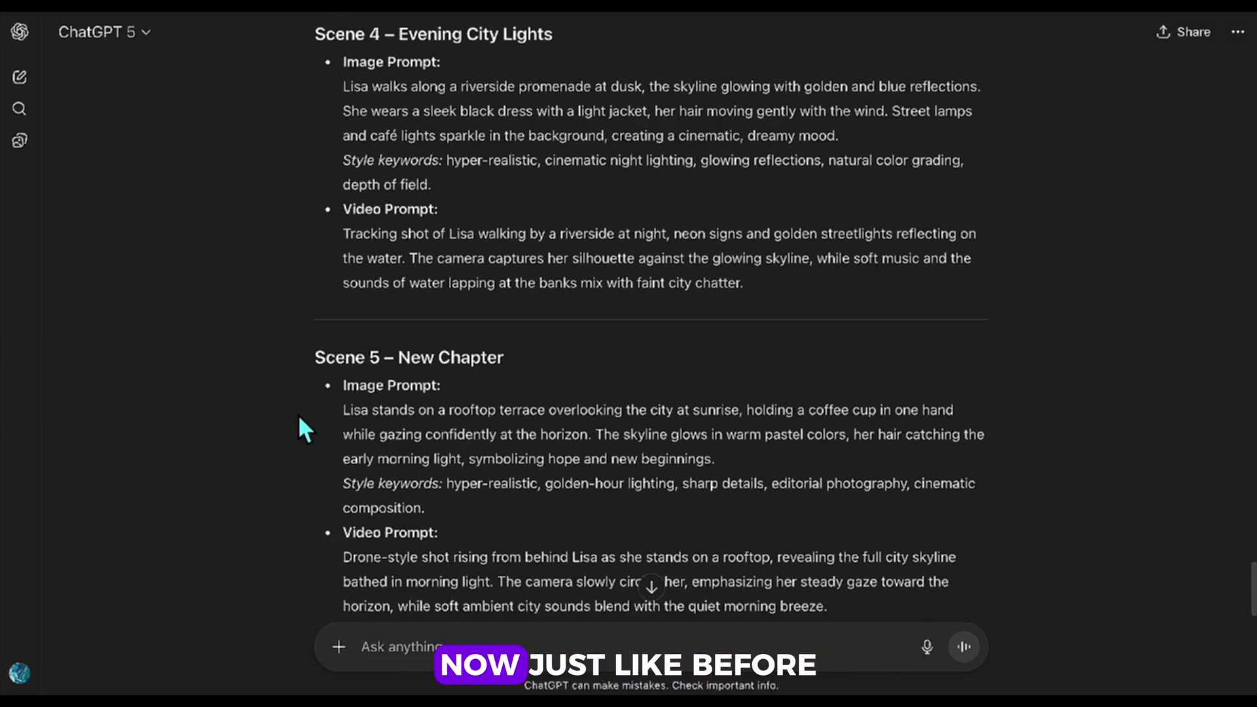
scroll(296, 417, up, 8)
scroll(296, 416, up, 10)
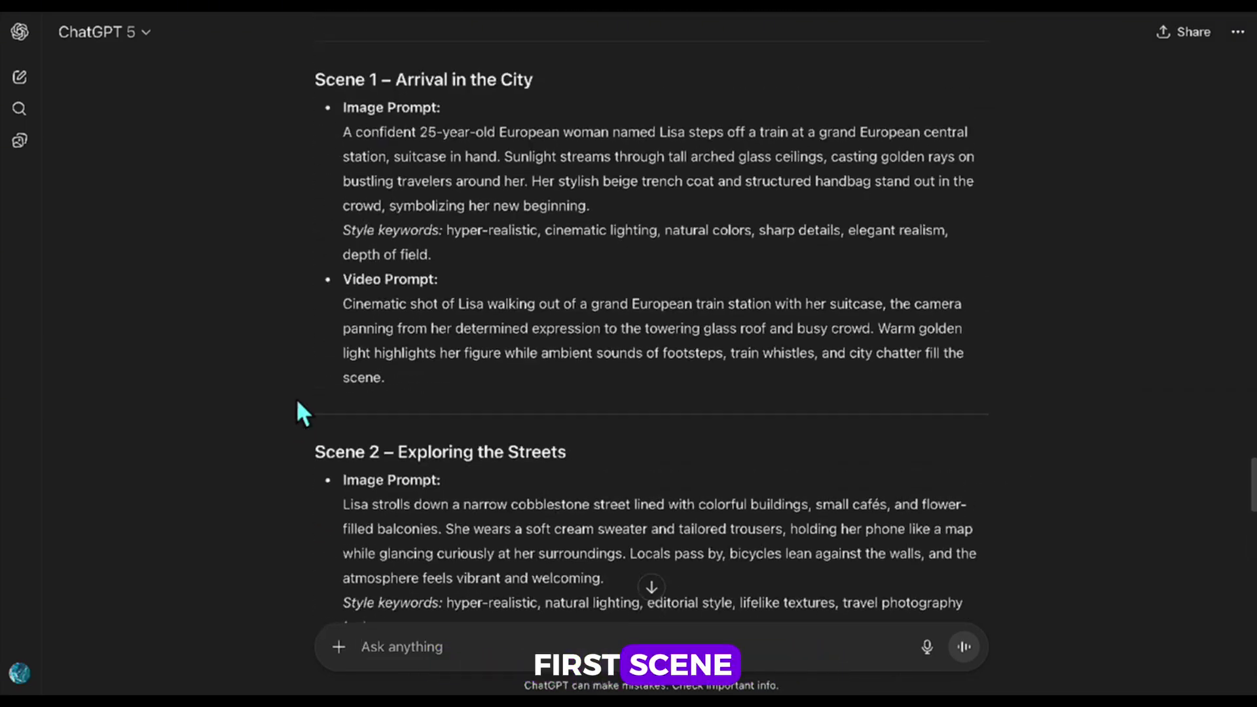
drag(344, 136, 465, 255)
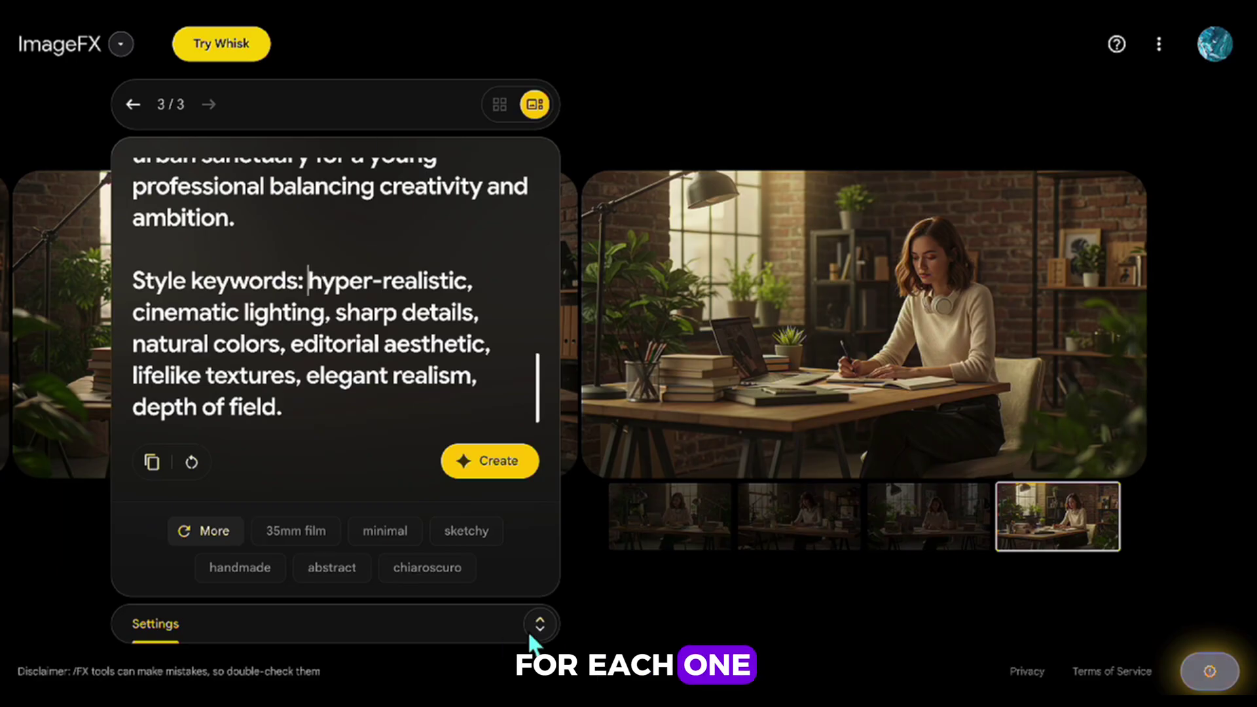
click(531, 636)
click(337, 191)
key(ctrl+a)
key(ctrl+v)
click(494, 464)
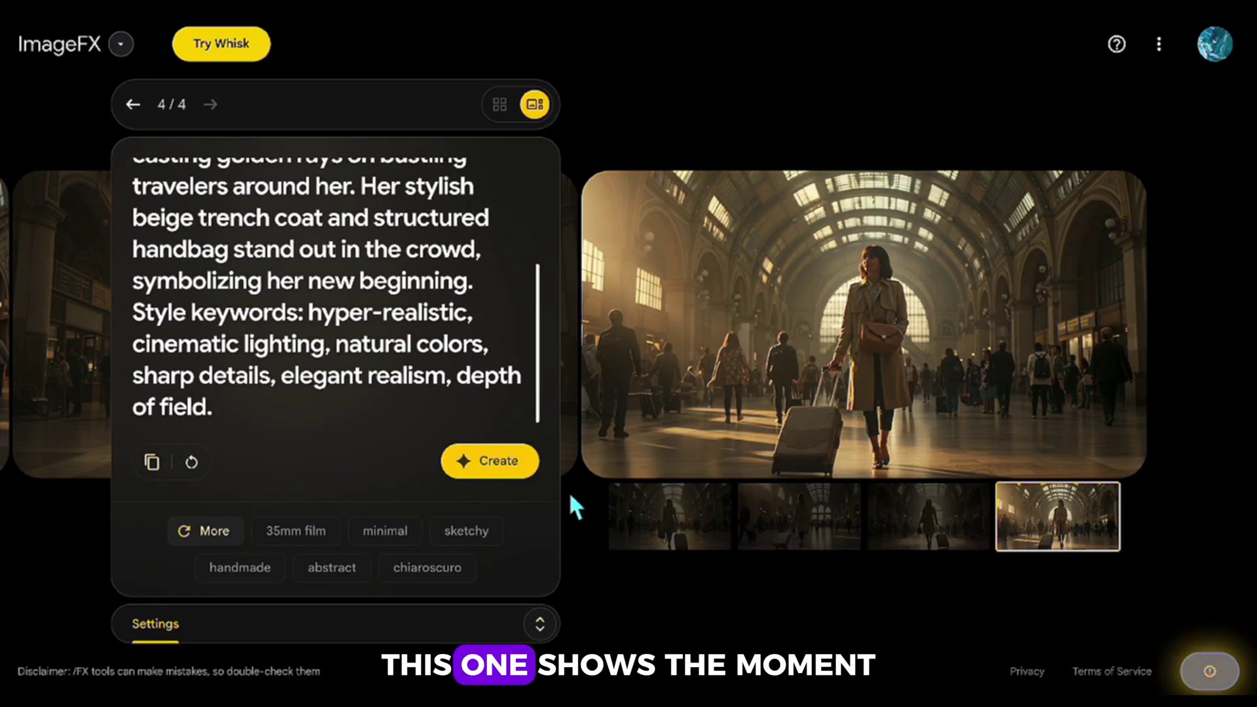
Step: Review the first, third and fourth train-station images of Lisa
click(701, 546)
click(923, 536)
click(1061, 532)
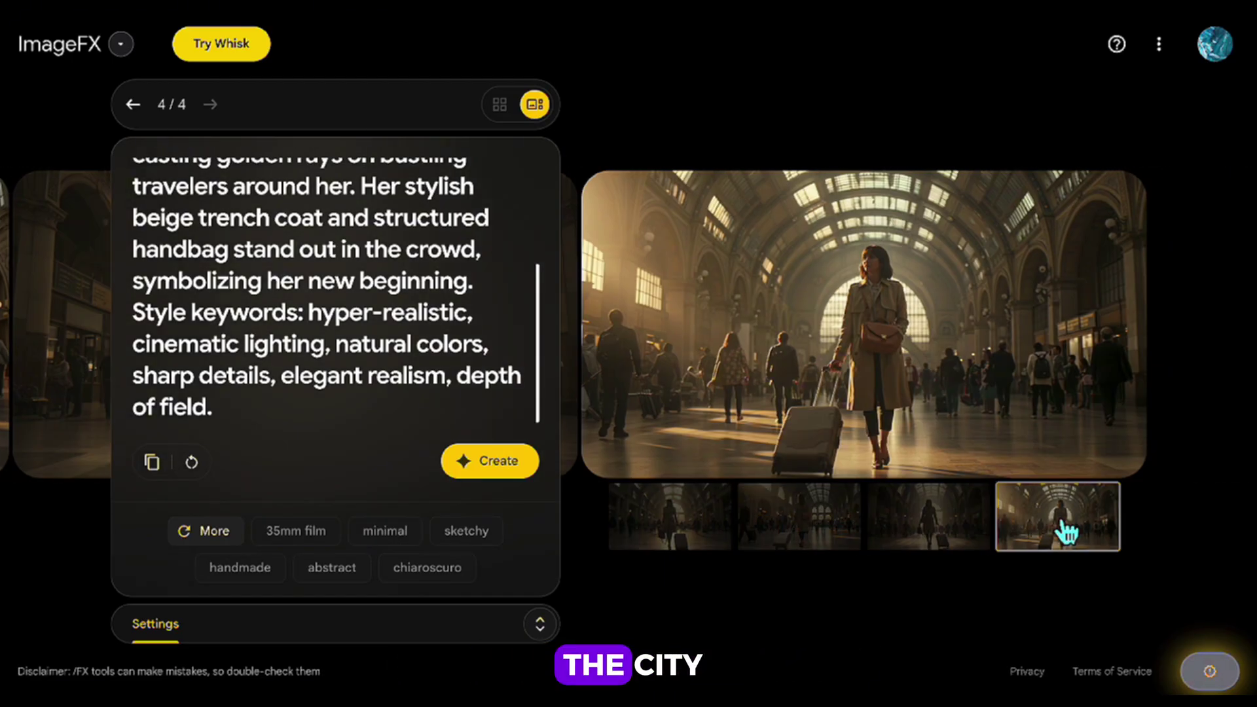
mouse_move(925, 283)
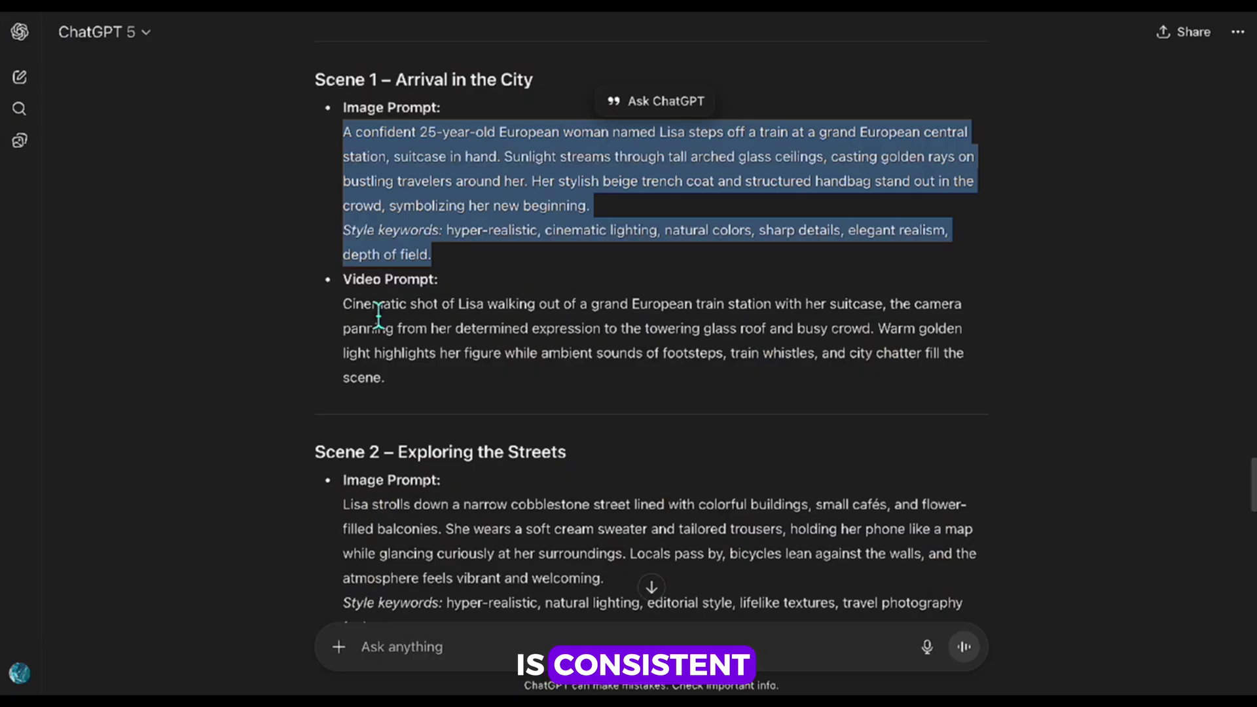
Step: Replace the ImageFX prompt with ChatGPT's Scene 2 cobblestone-street prompt and generate images
scroll(379, 316, down, 4)
drag(343, 269, 421, 394)
key(ctrl+c)
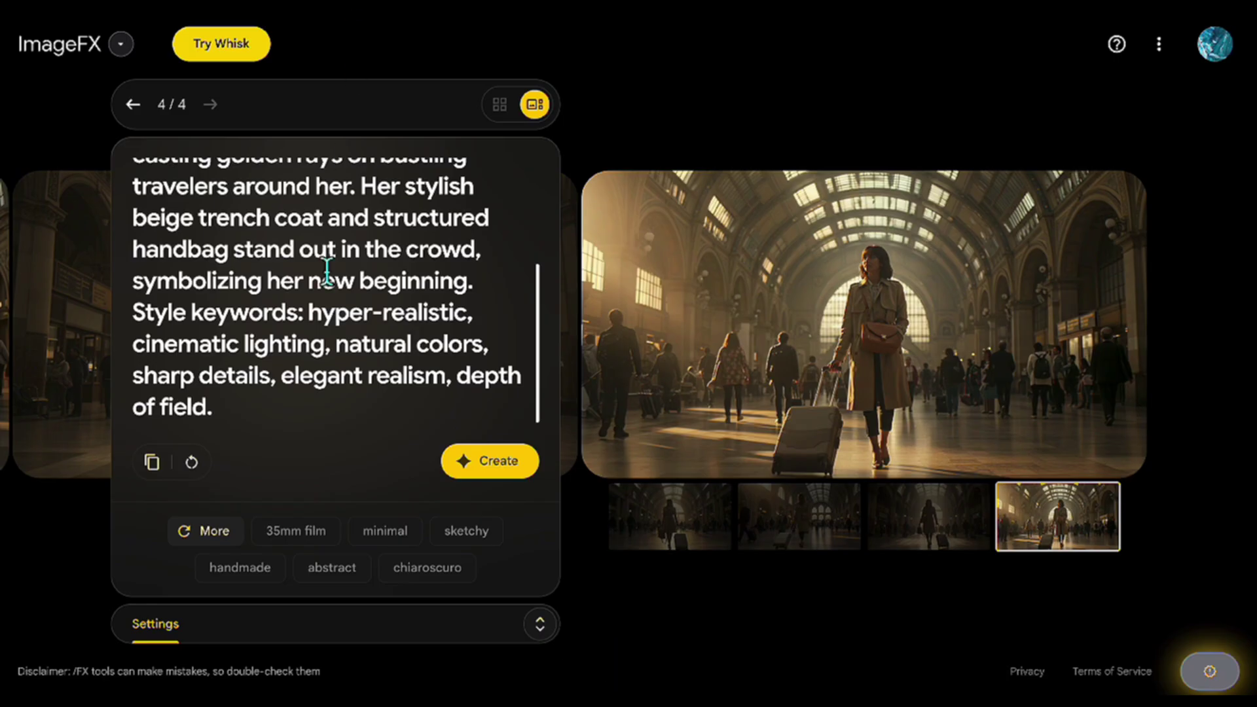
key(ctrl+a)
key(ctrl+v)
click(486, 460)
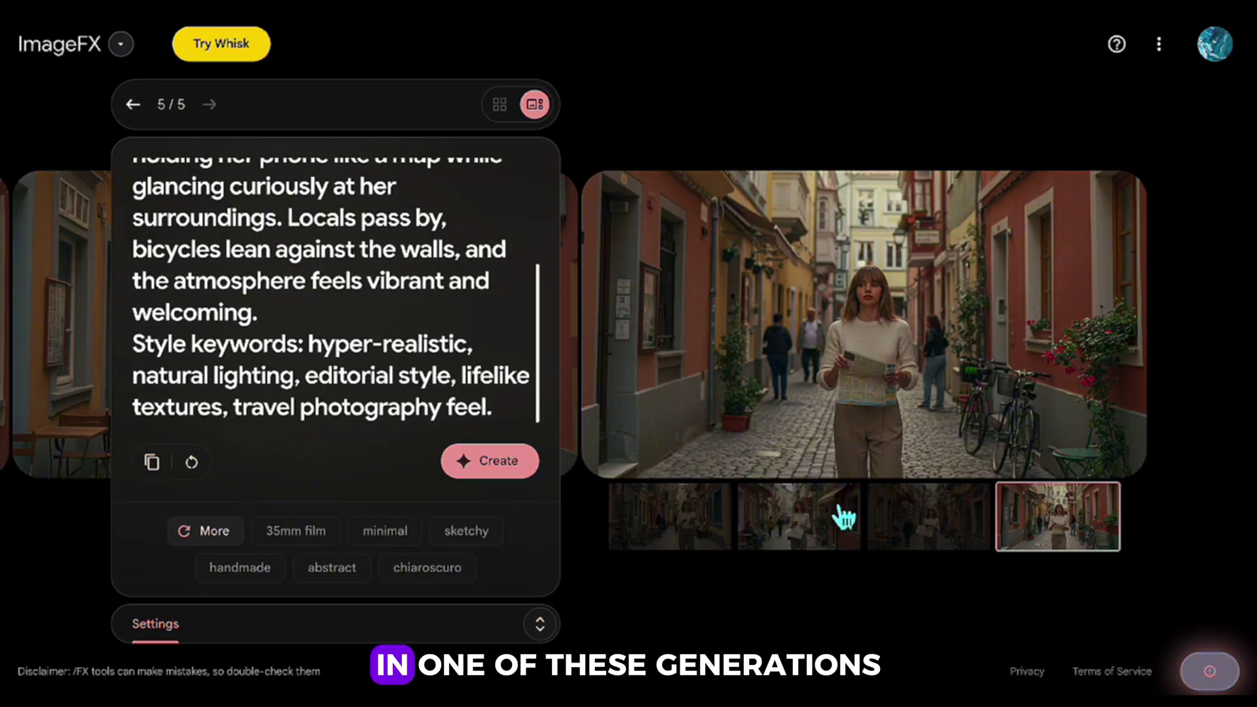
Step: Generate a second batch of street images, view the darker-haired variant, and select the Scene 3 café prompt
click(933, 527)
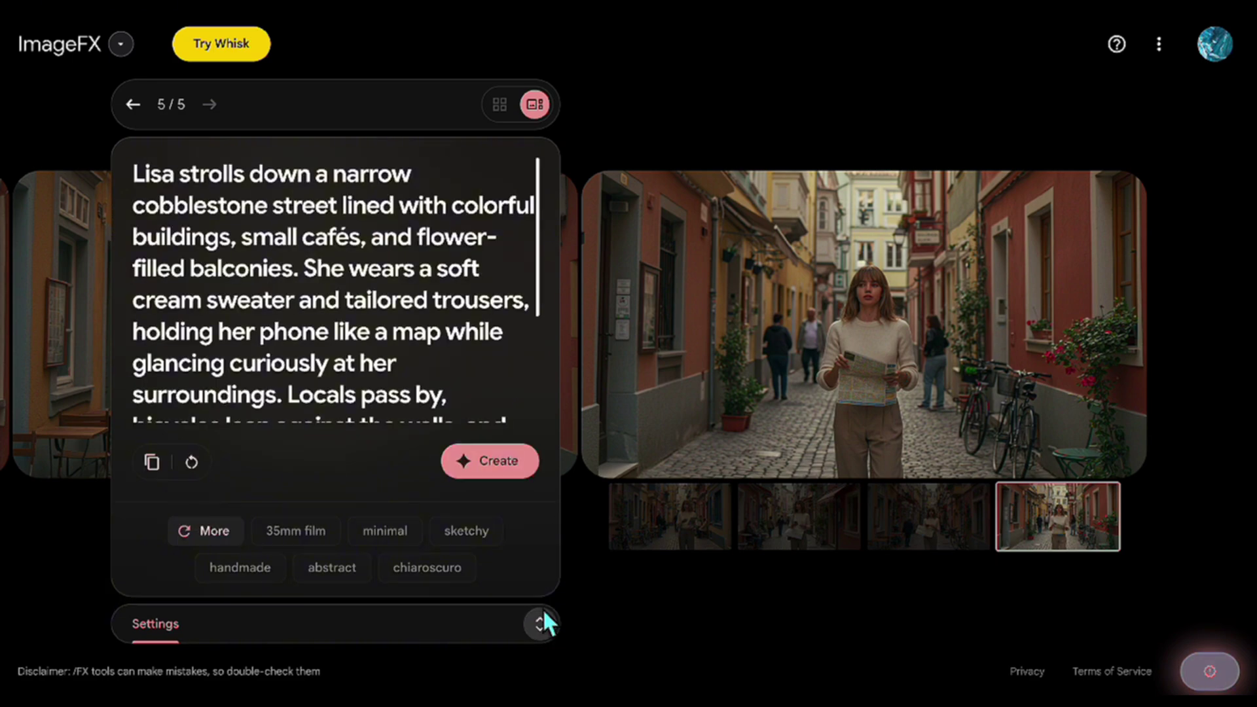
click(501, 467)
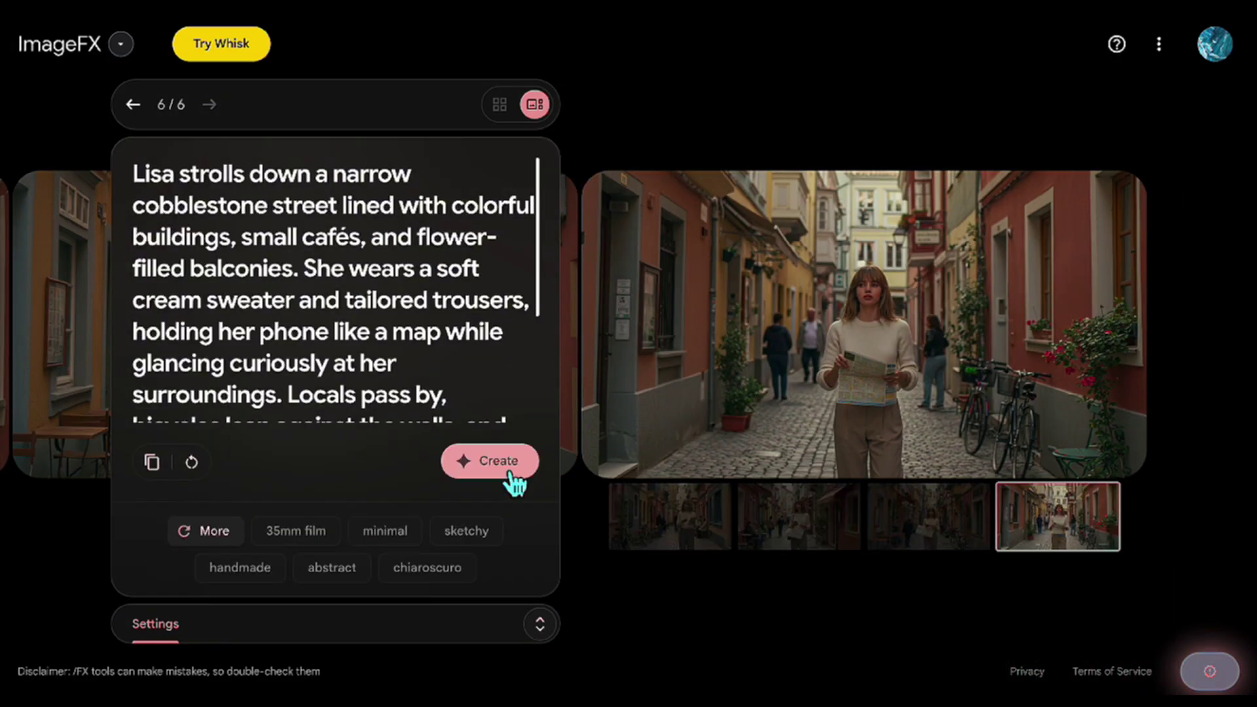
click(799, 517)
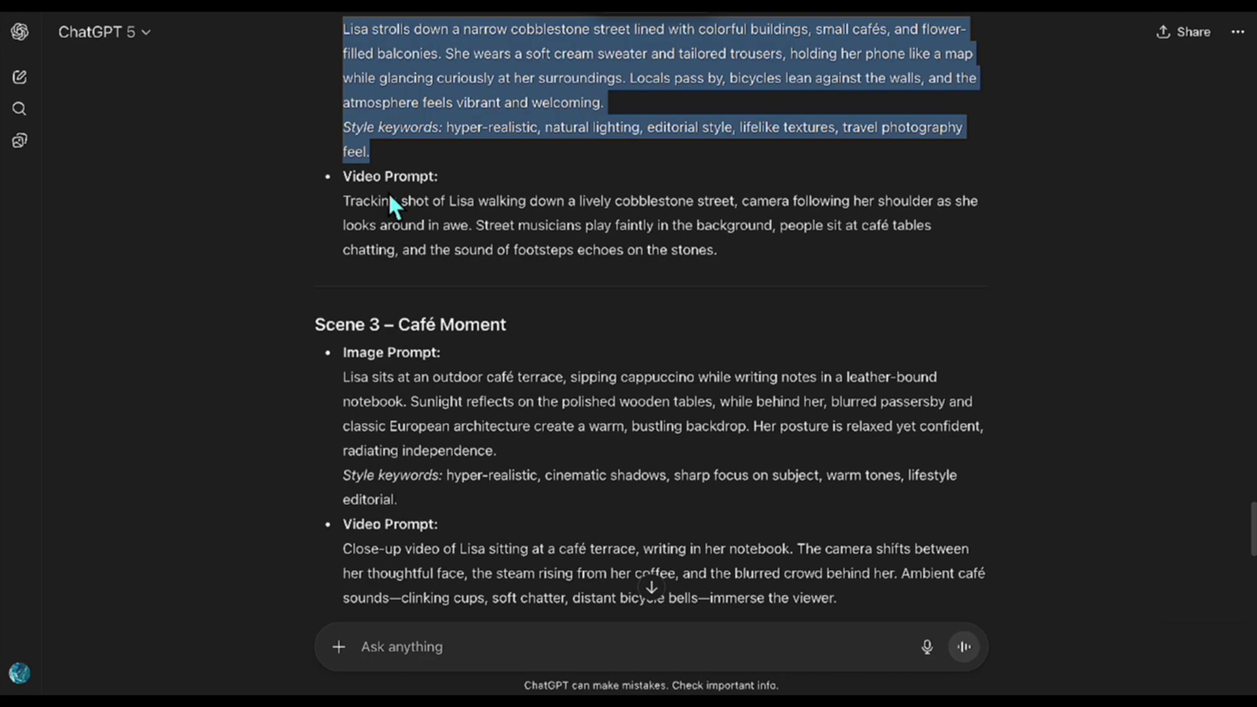
scroll(387, 191, down, 1)
drag(343, 312, 392, 438)
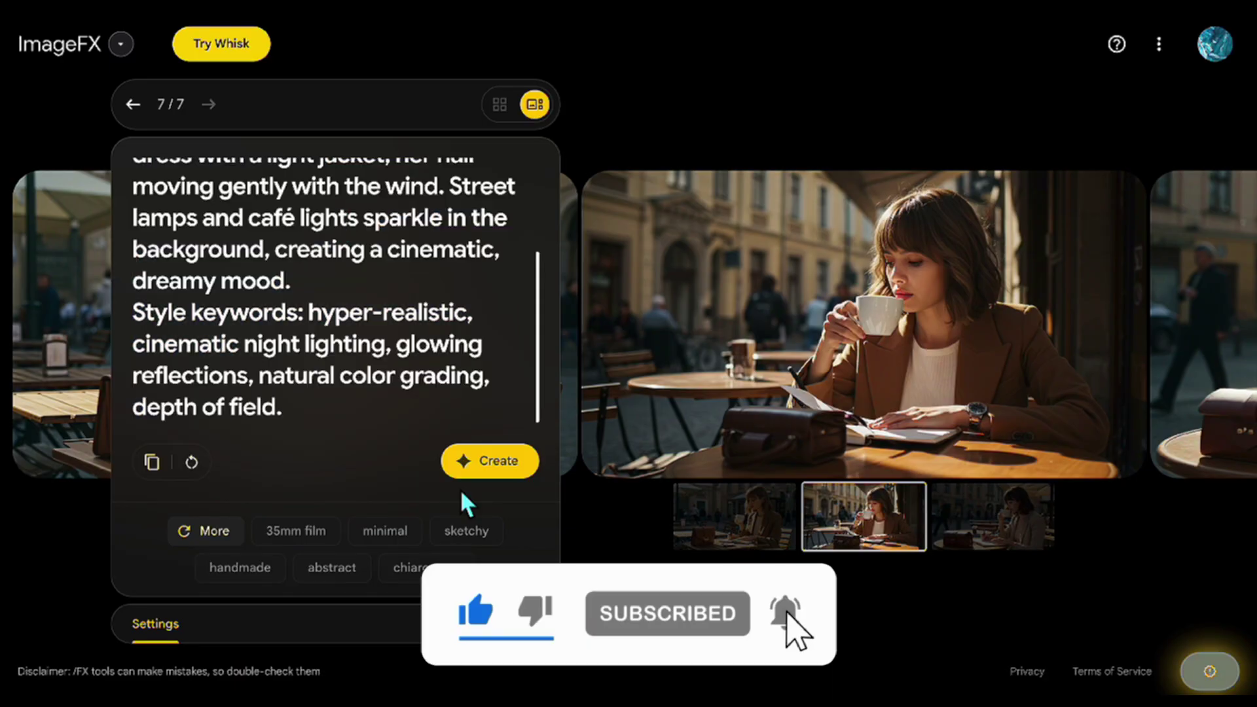
Step: Generate images from the Scene 4 prompt and view the newest and second results
click(485, 462)
click(1072, 533)
click(783, 529)
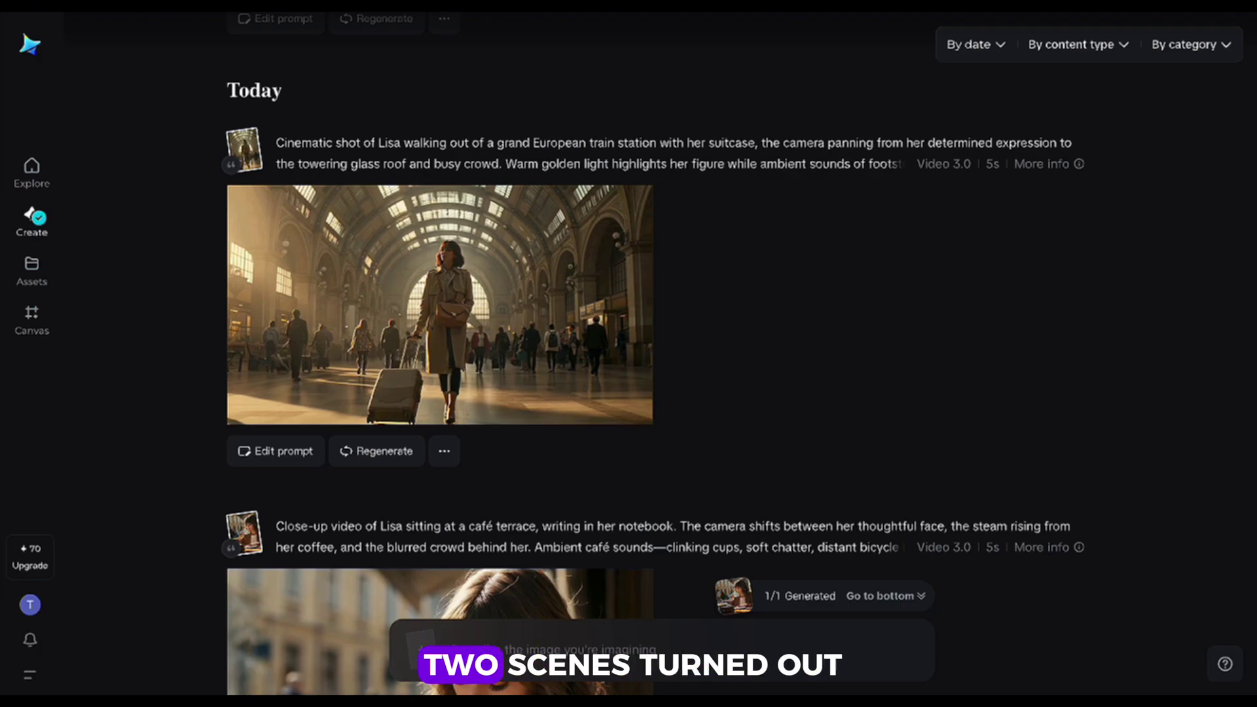
Step: Pause the train-station video of Lisa and open it in the detail viewer
mouse_move(595, 247)
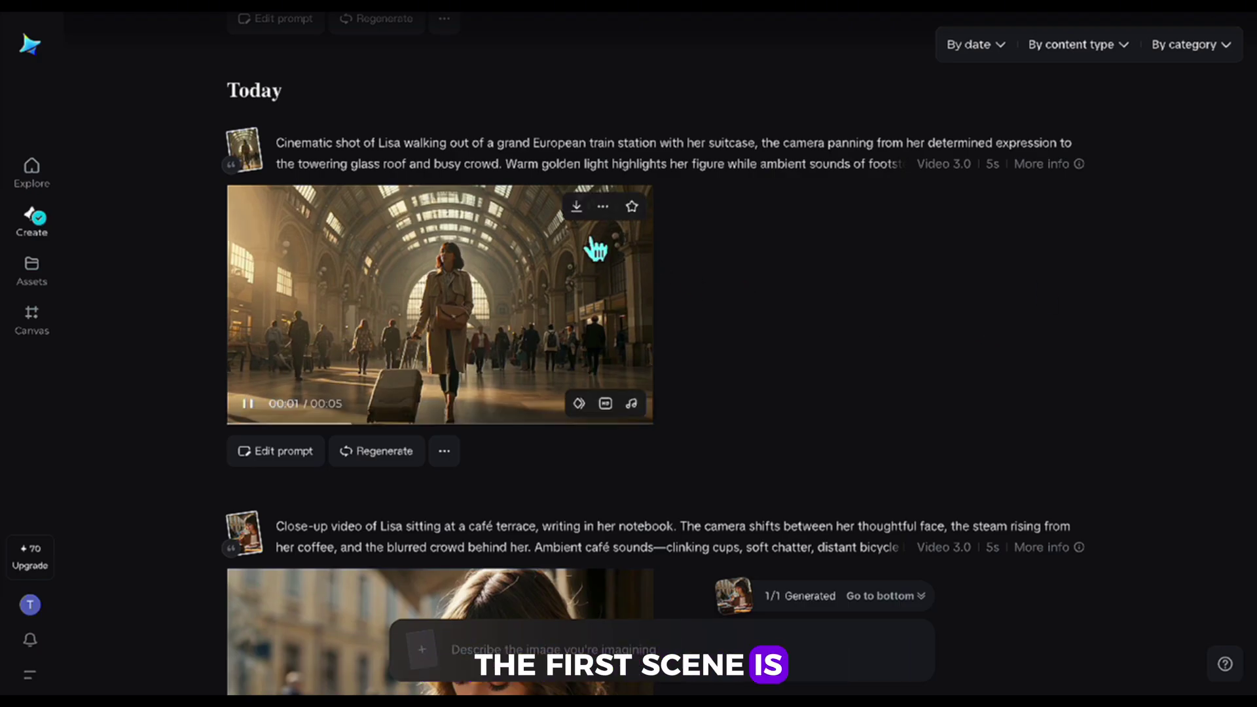
click(594, 290)
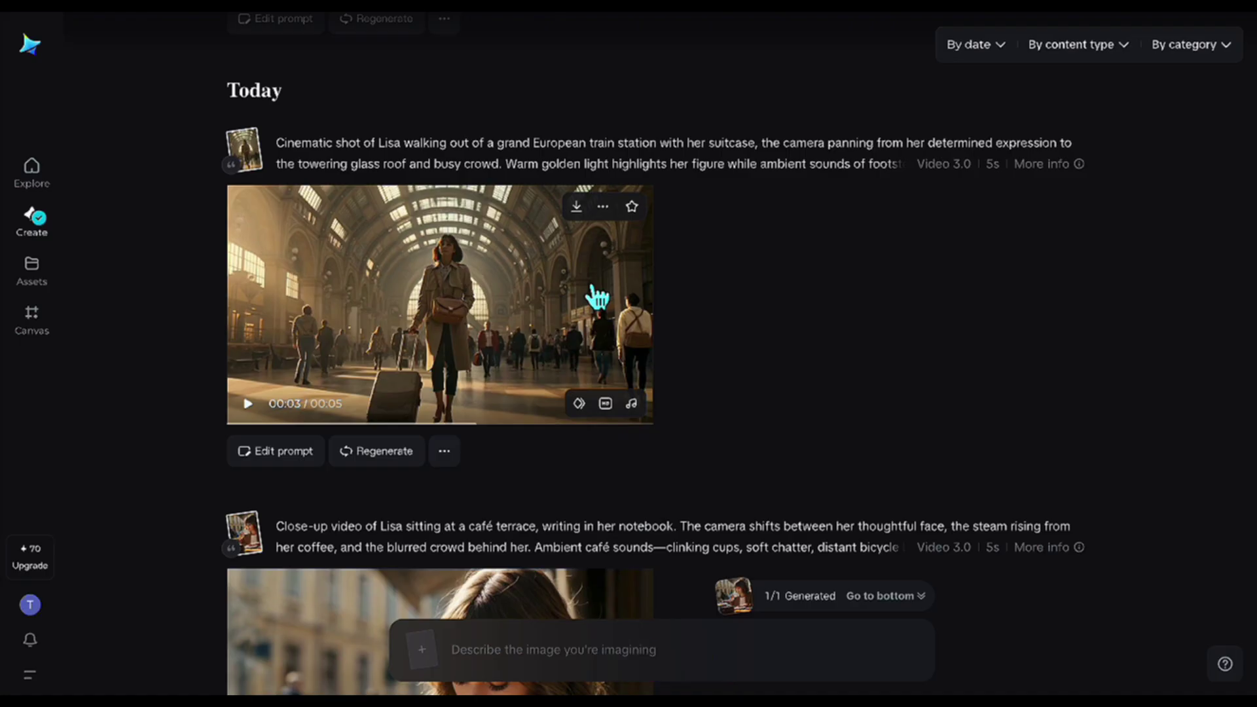
click(581, 289)
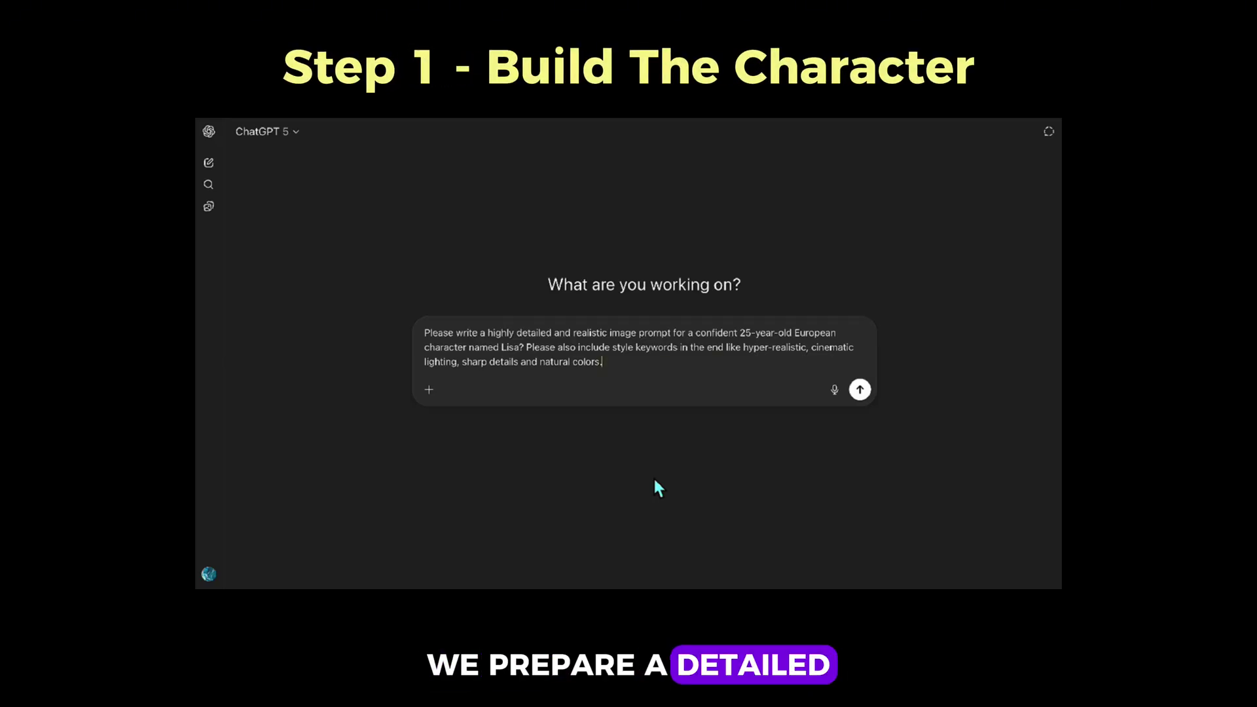
Step: Send the character prompt in ChatGPT, then lock seed 28899 on Lisa's portrait in ImageFX
click(859, 390)
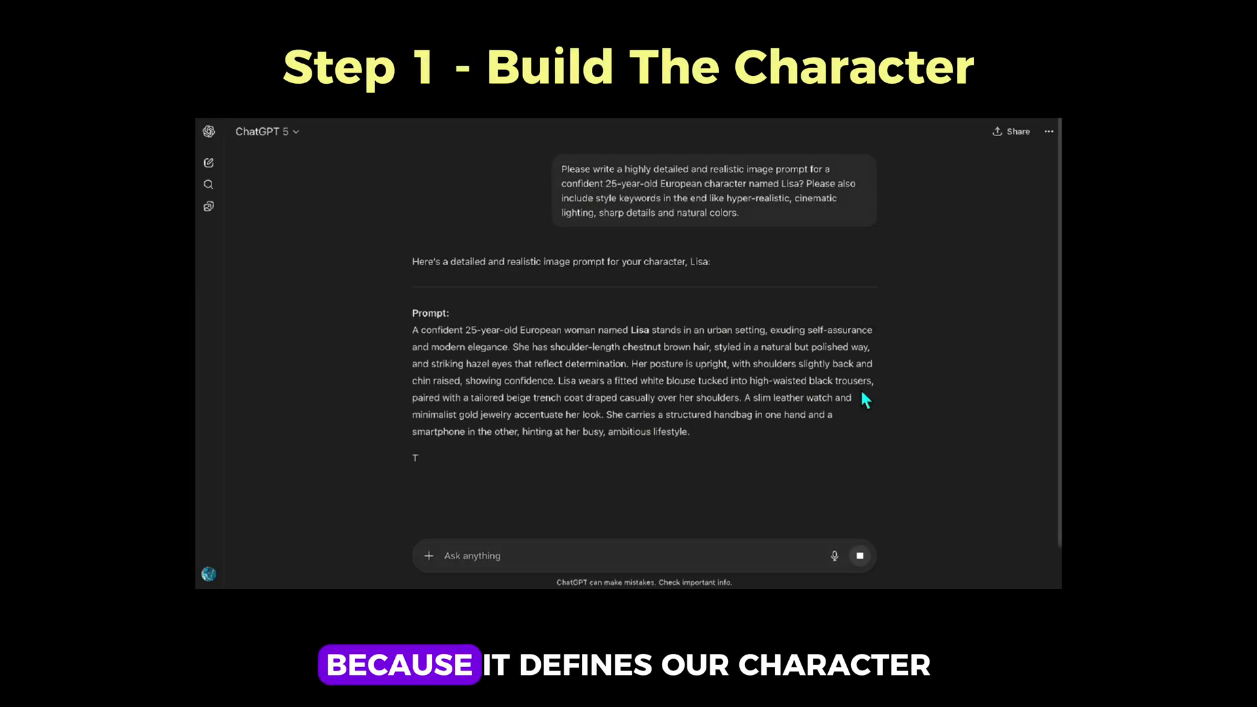
scroll(860, 388, down, 1)
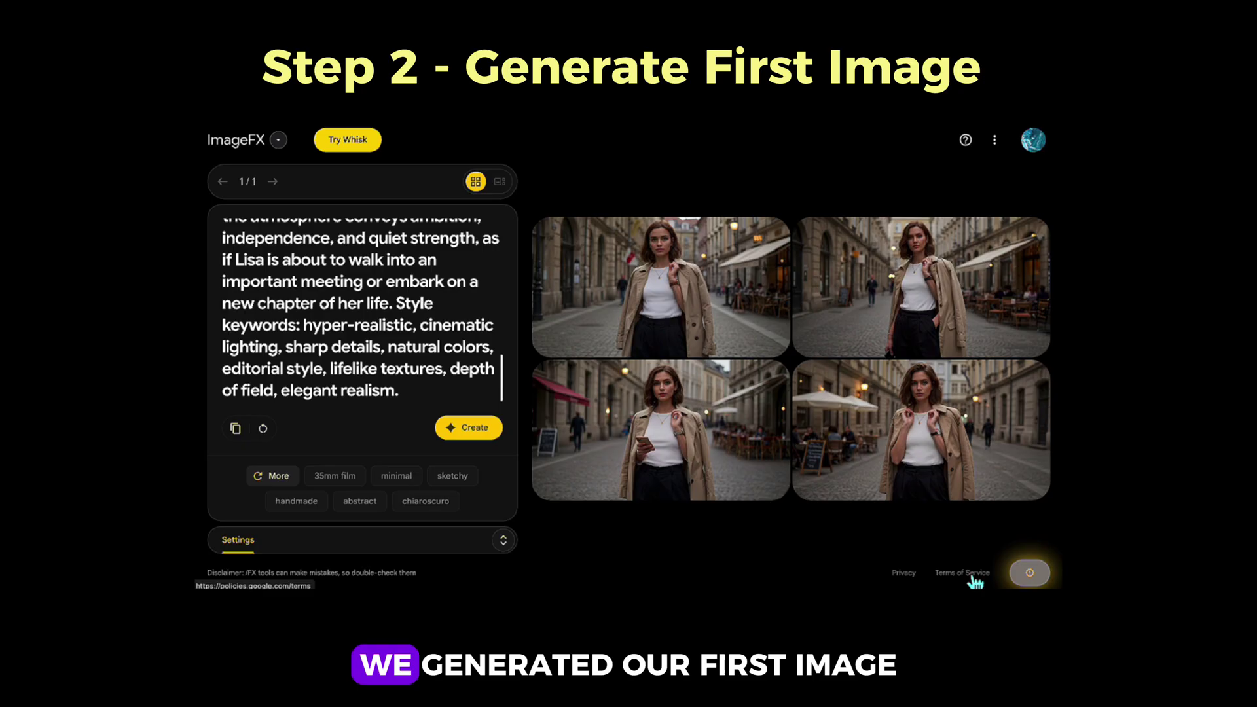
click(680, 281)
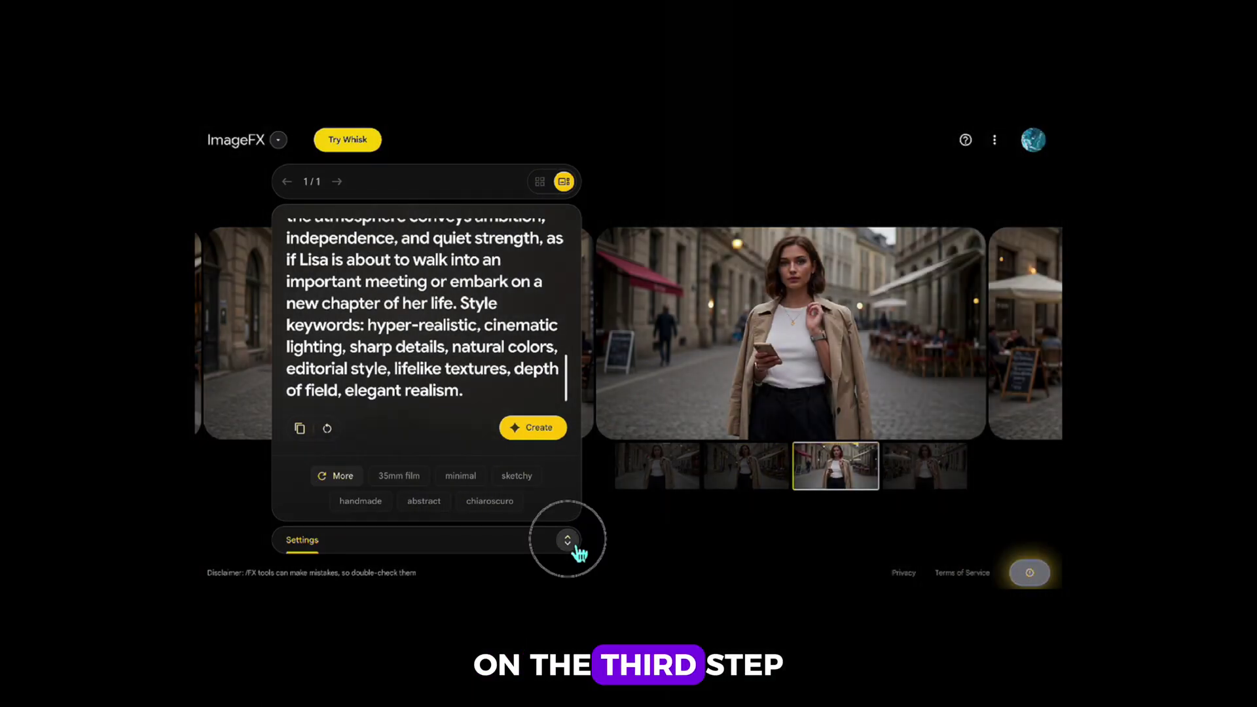
click(567, 541)
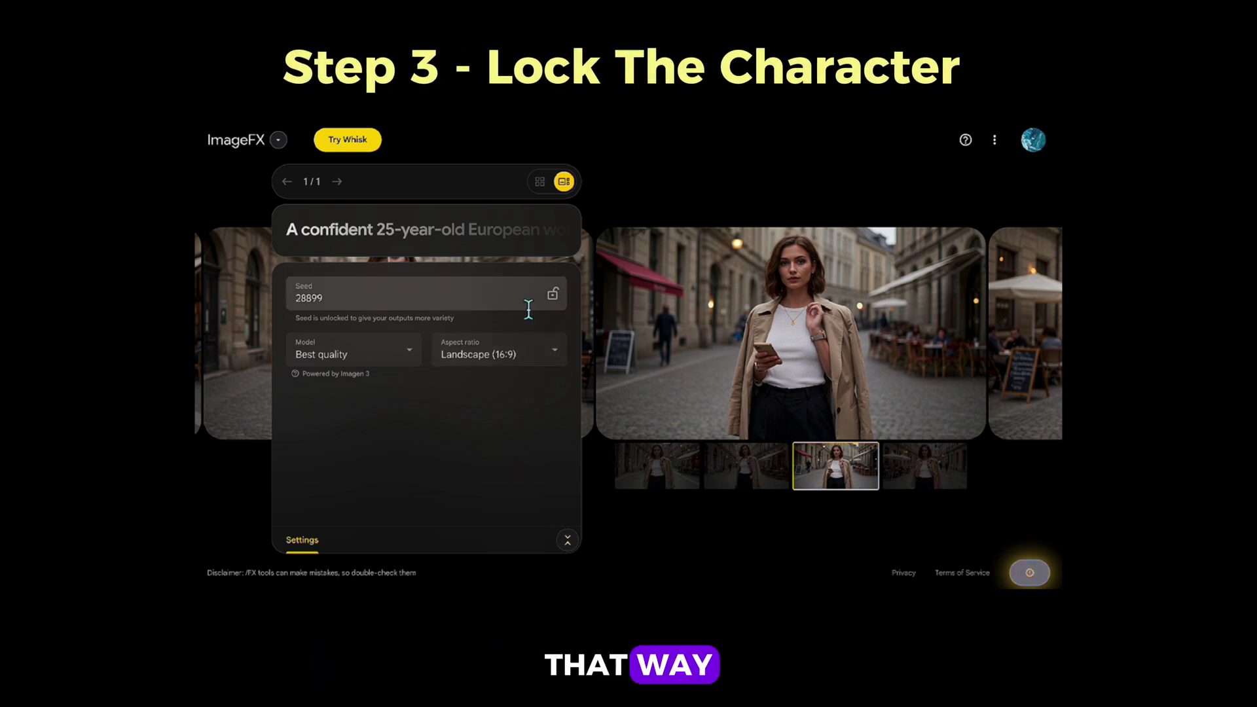
click(553, 294)
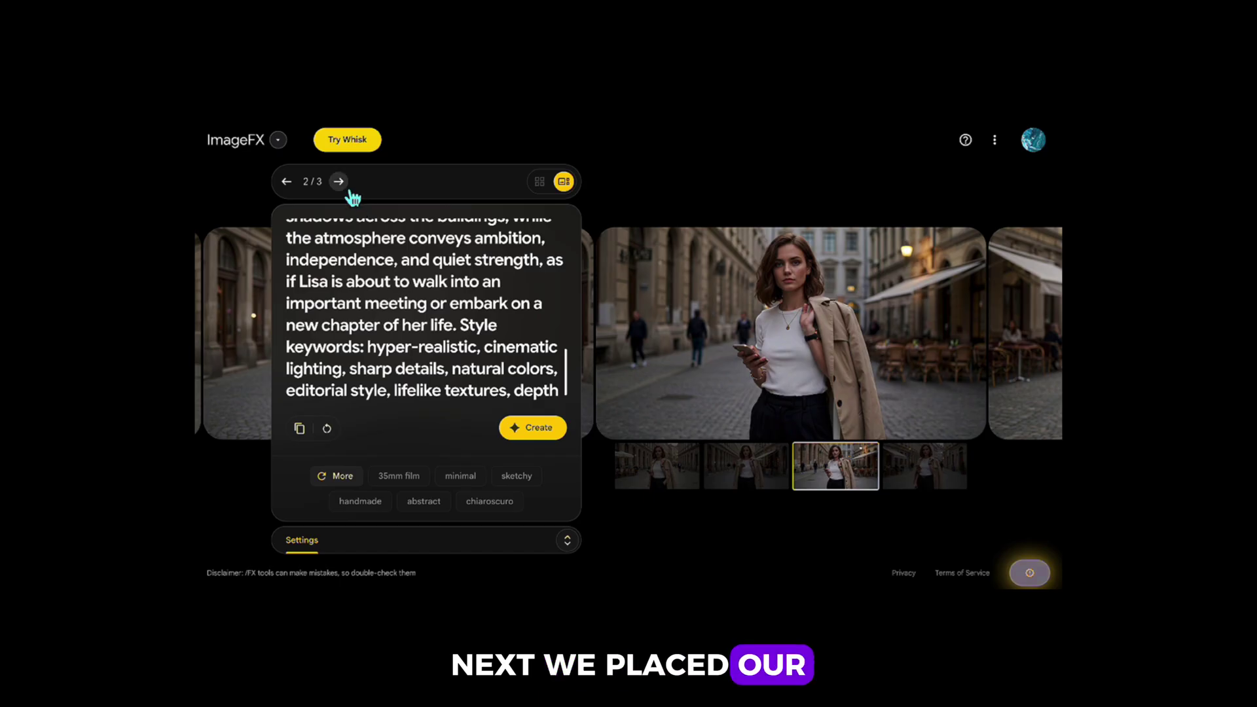
Step: Browse the office images, then generate and view the street scene images
click(338, 183)
click(934, 475)
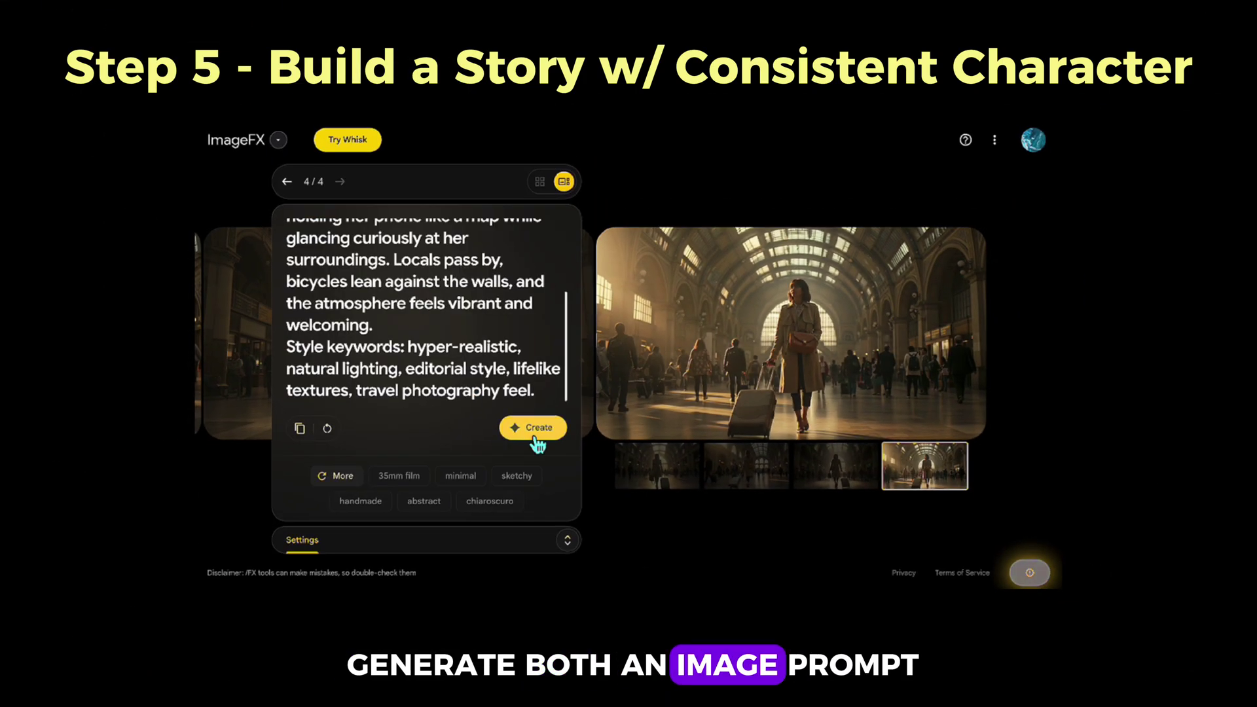
click(528, 429)
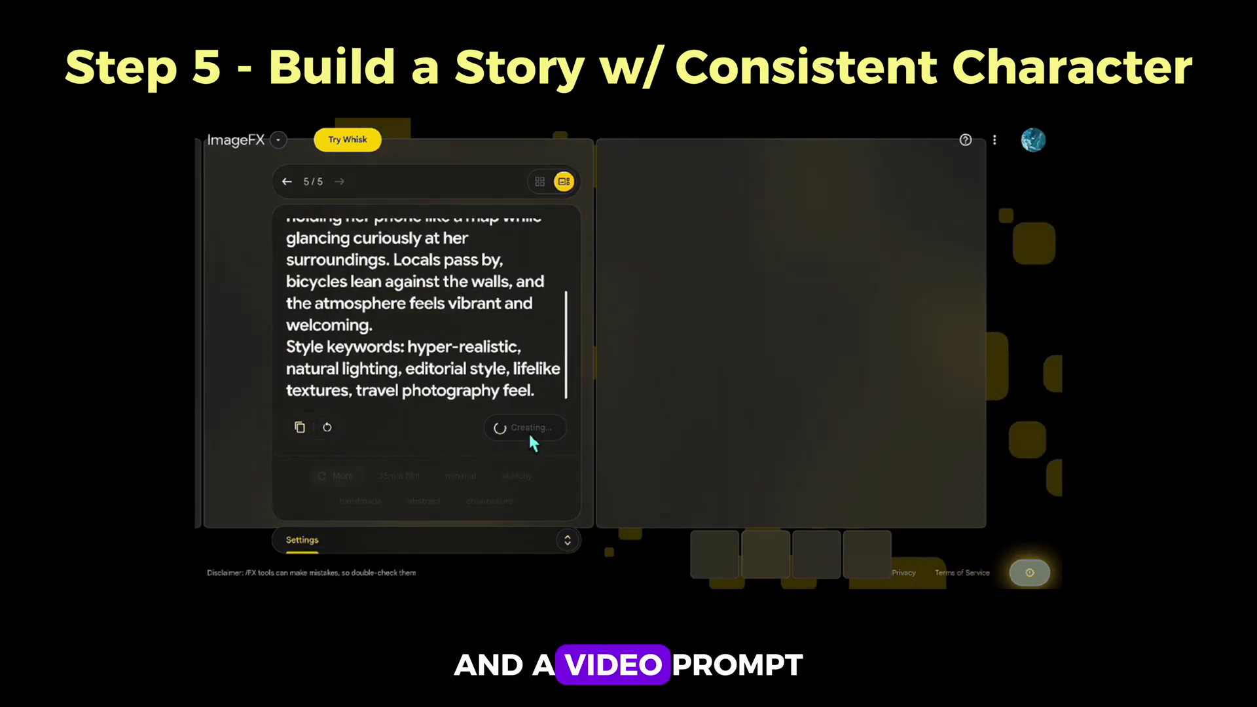
click(833, 468)
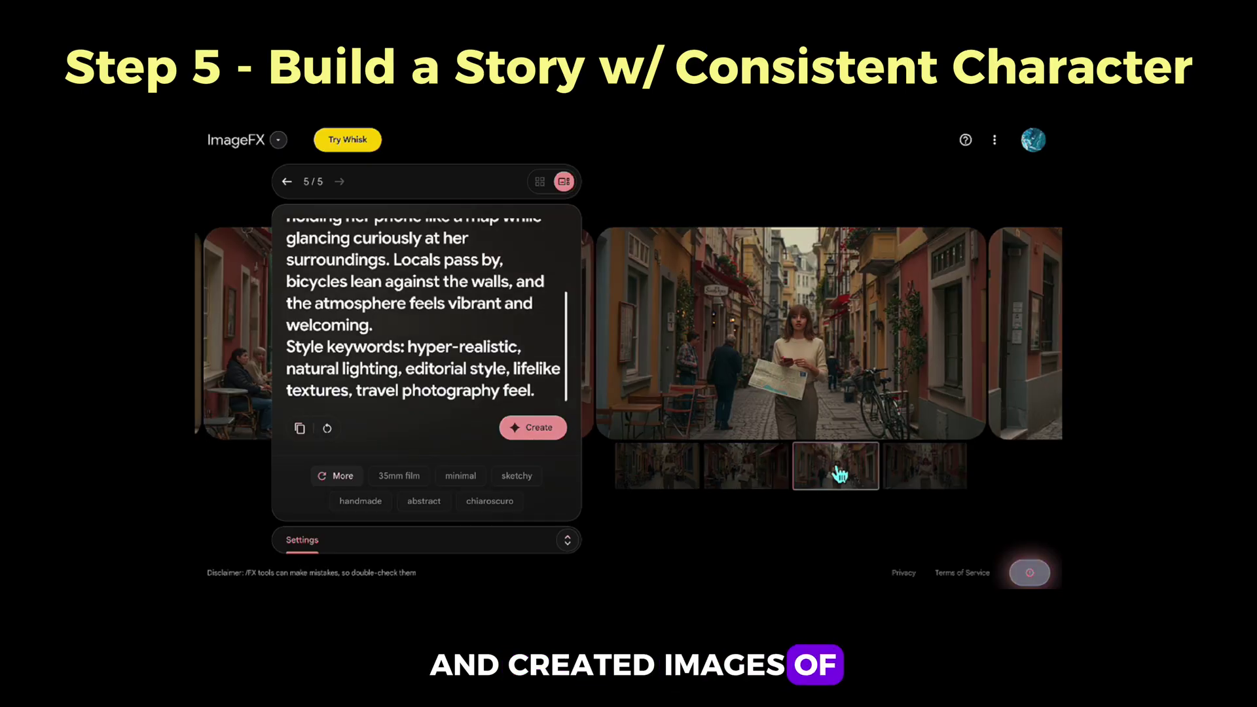
click(735, 468)
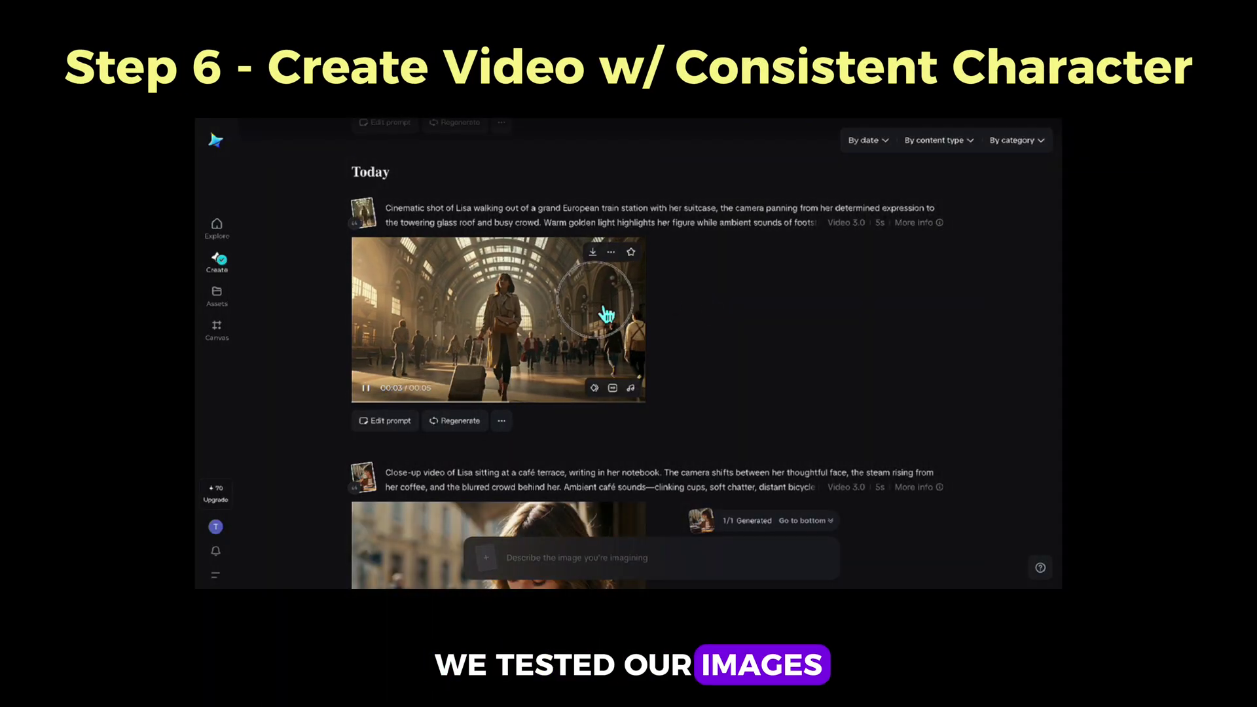
Step: Open the train-station video's detail view, then the café-terrace video's detail view
click(607, 315)
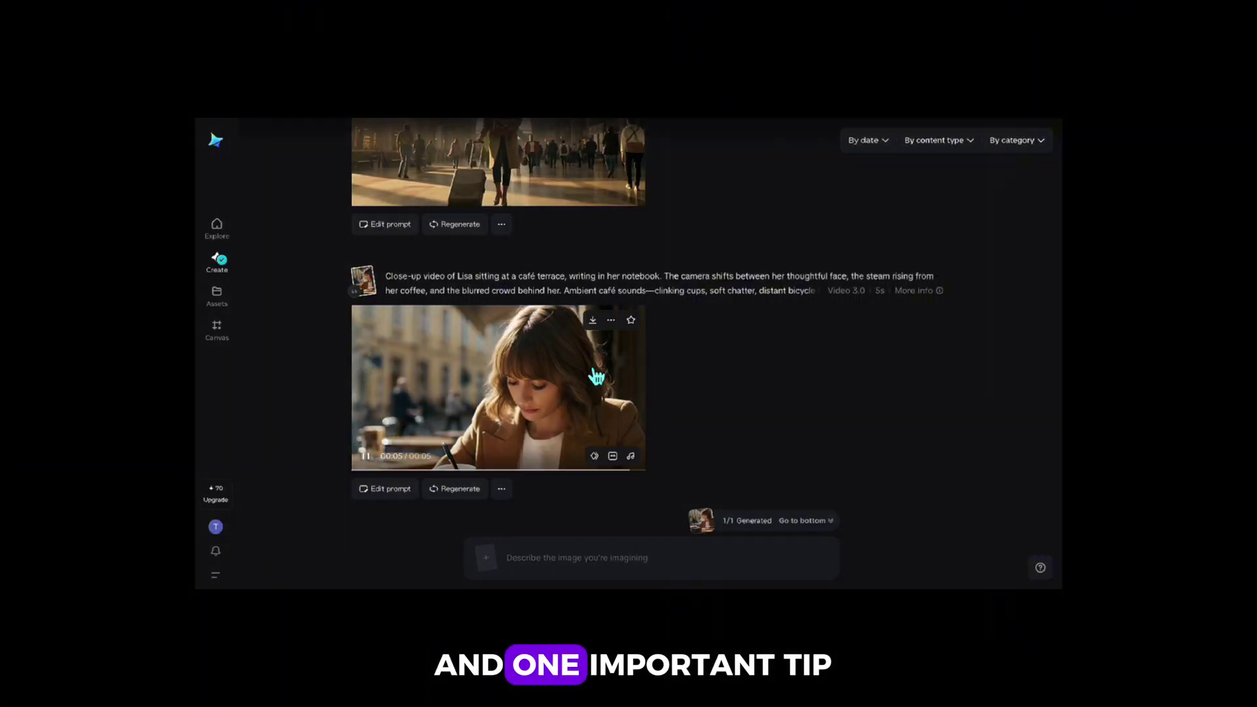
click(594, 372)
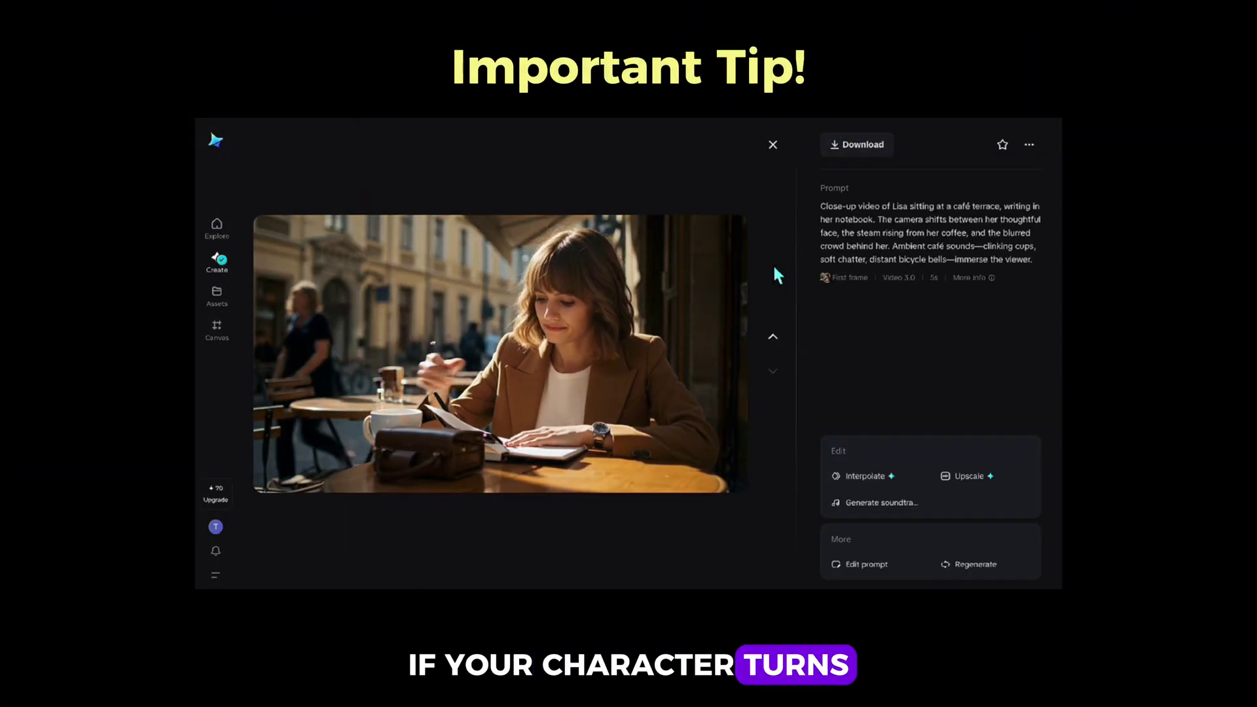